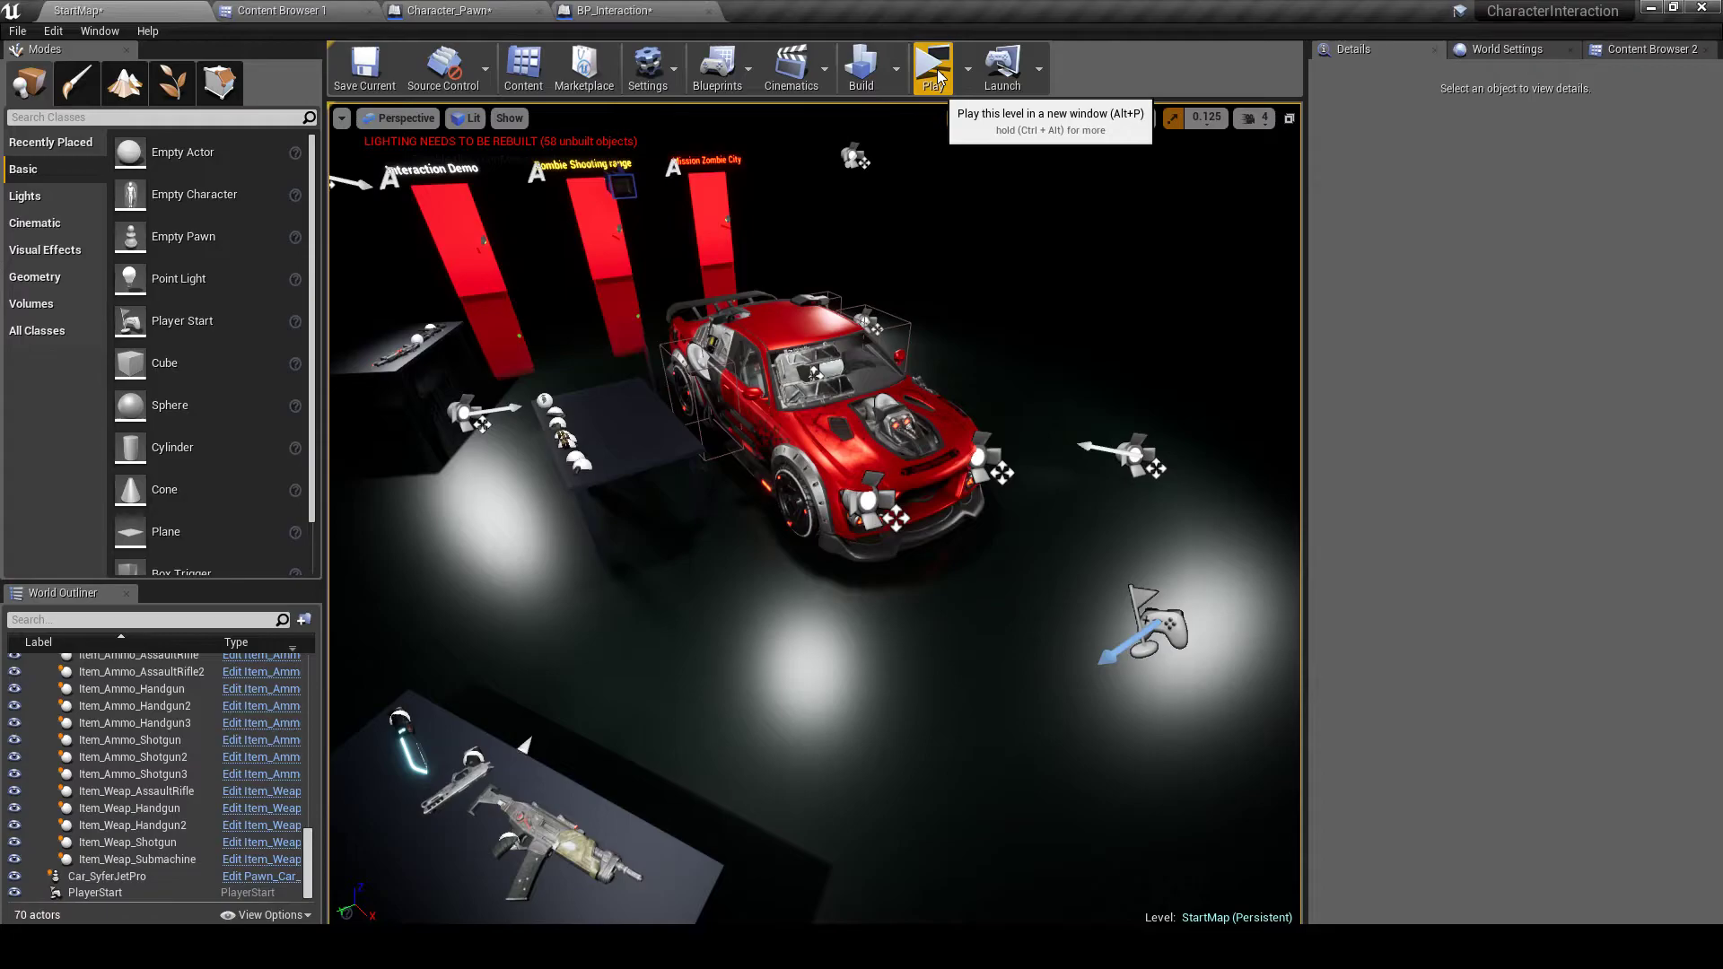
- Start the level in a new play window and maximize the game preview
{"action": "left_click", "coordinate": [938, 77]}
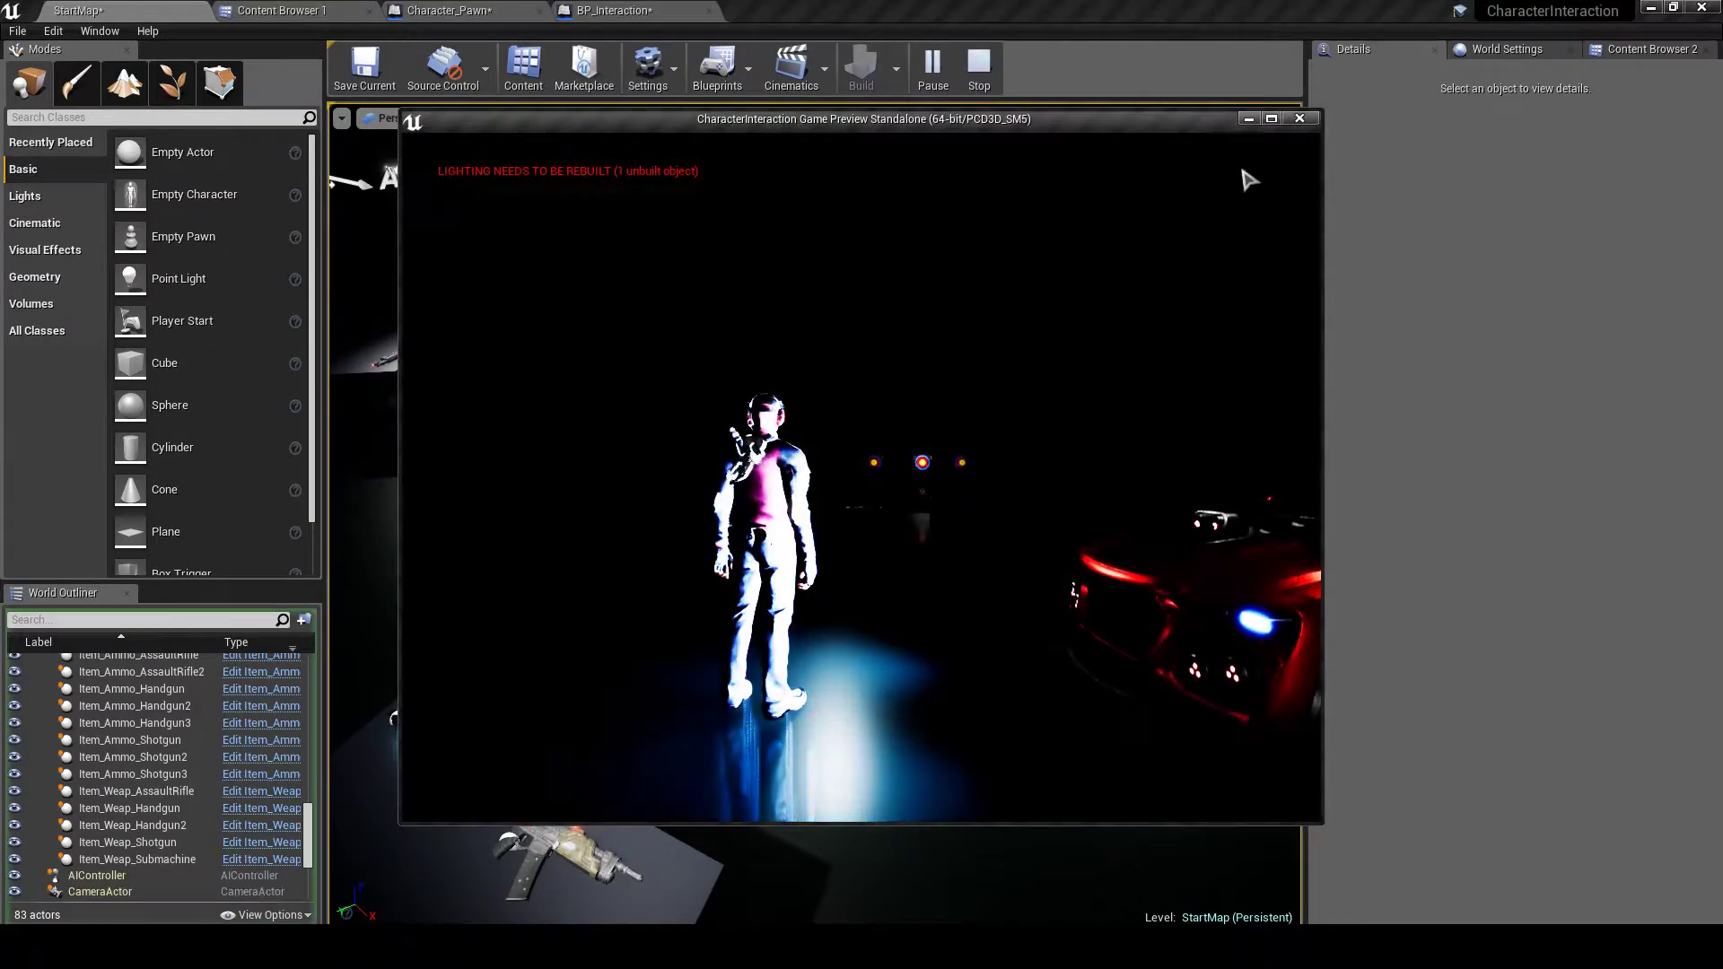
{"action": "double_click", "coordinate": [1272, 121]}
{"action": "left_click", "coordinate": [1150, 385]}
- Walk the character to the weapons table and open the inventory
{"action": "key", "text": "w"}
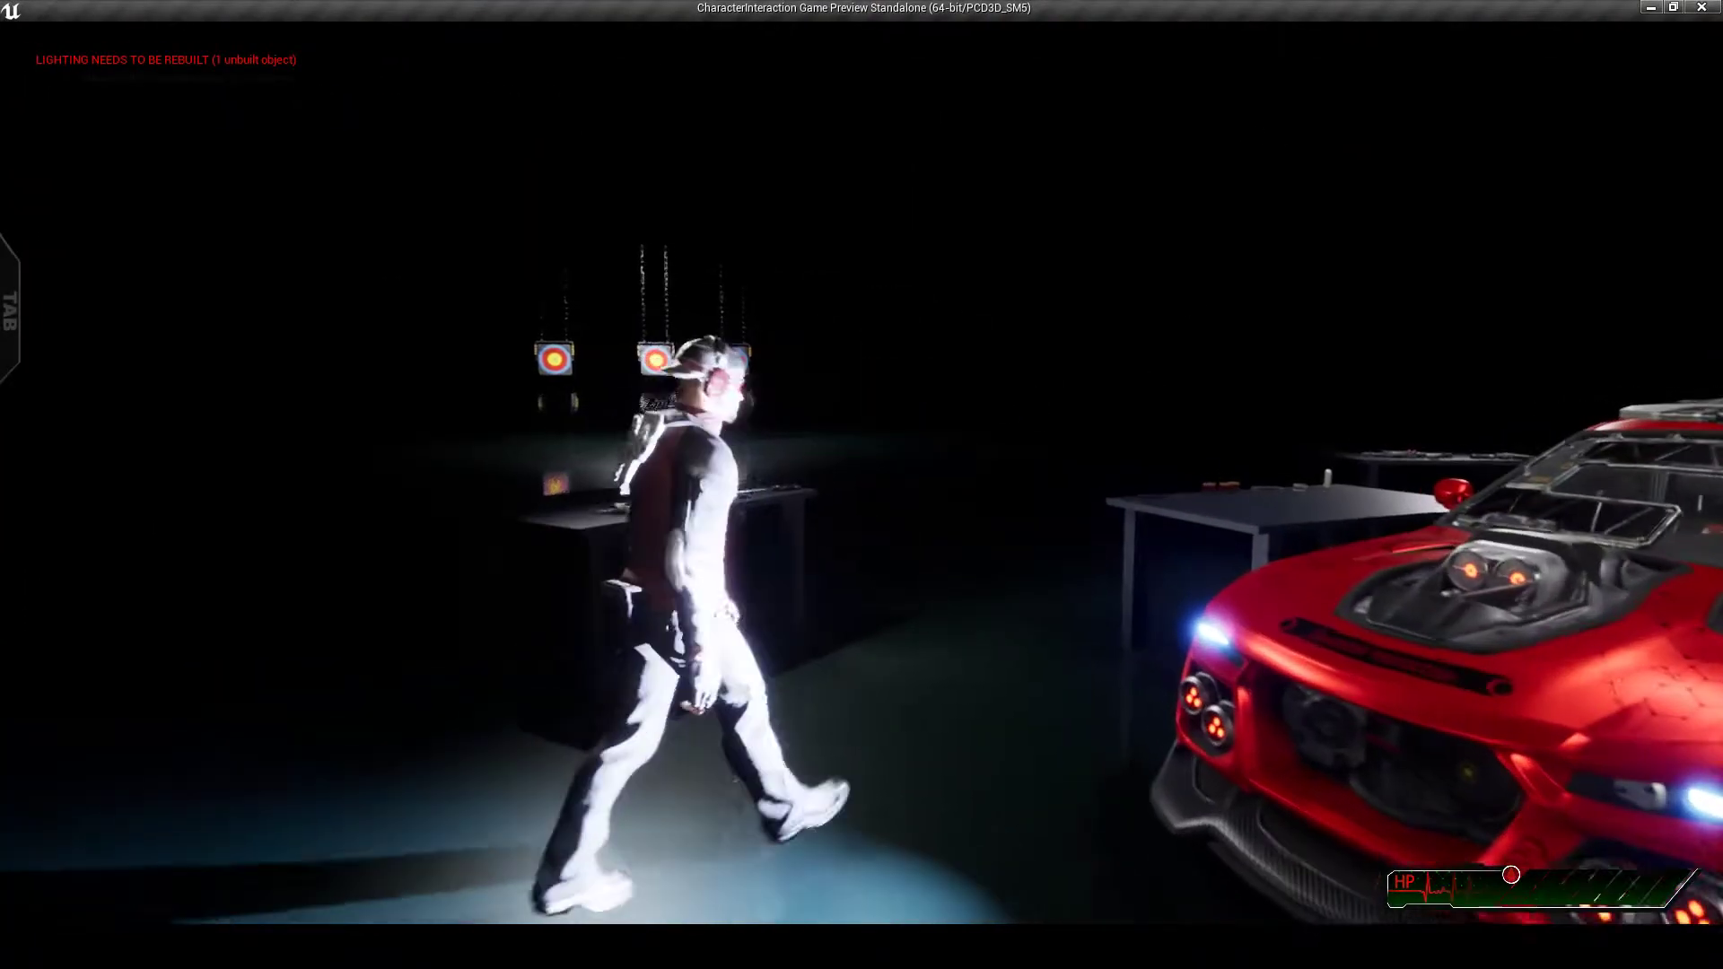
{"action": "key", "text": "w"}
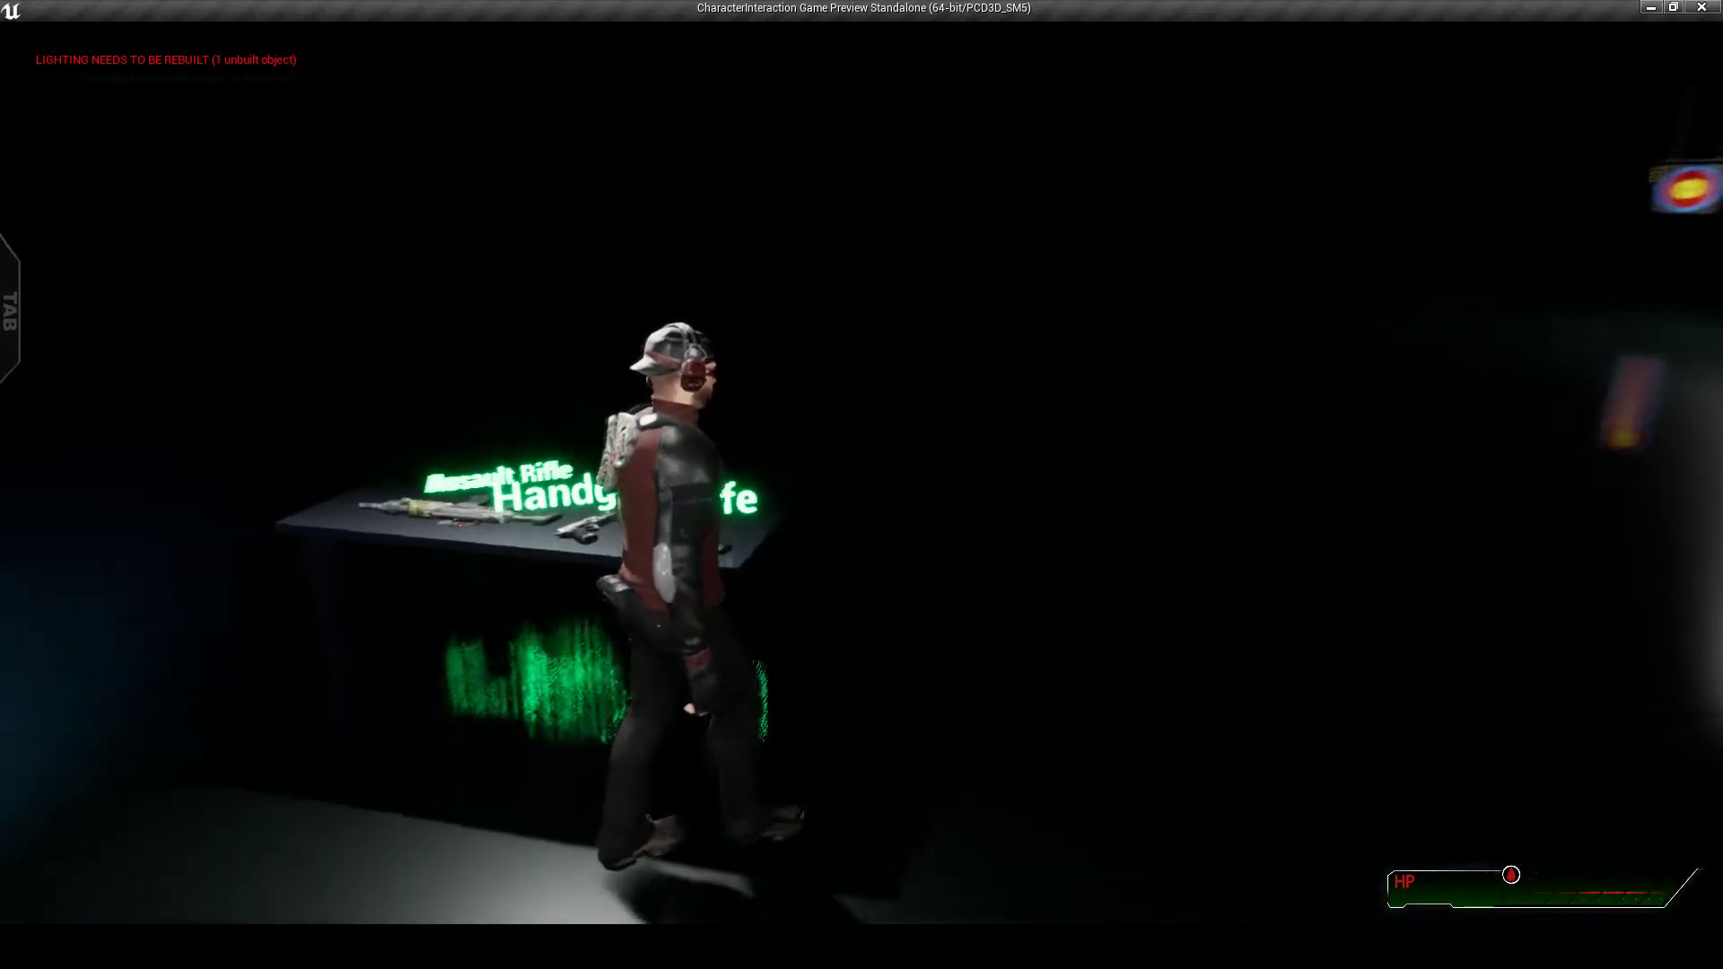
{"action": "key", "text": "s"}
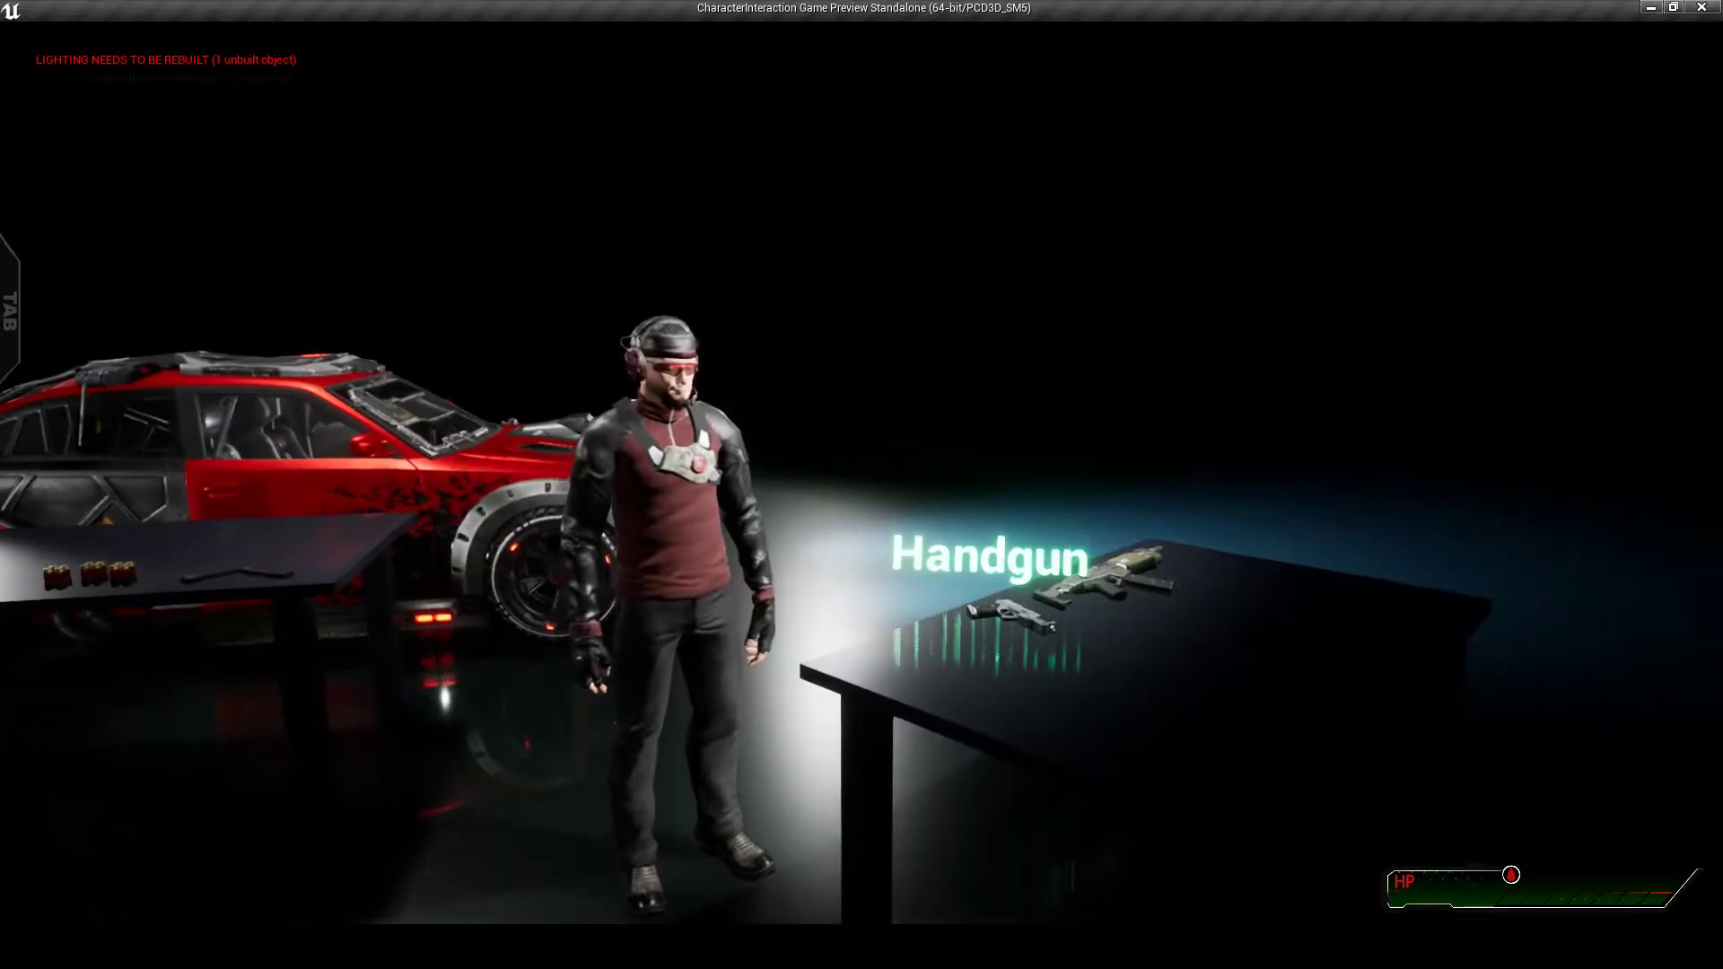
{"action": "key", "text": "i"}
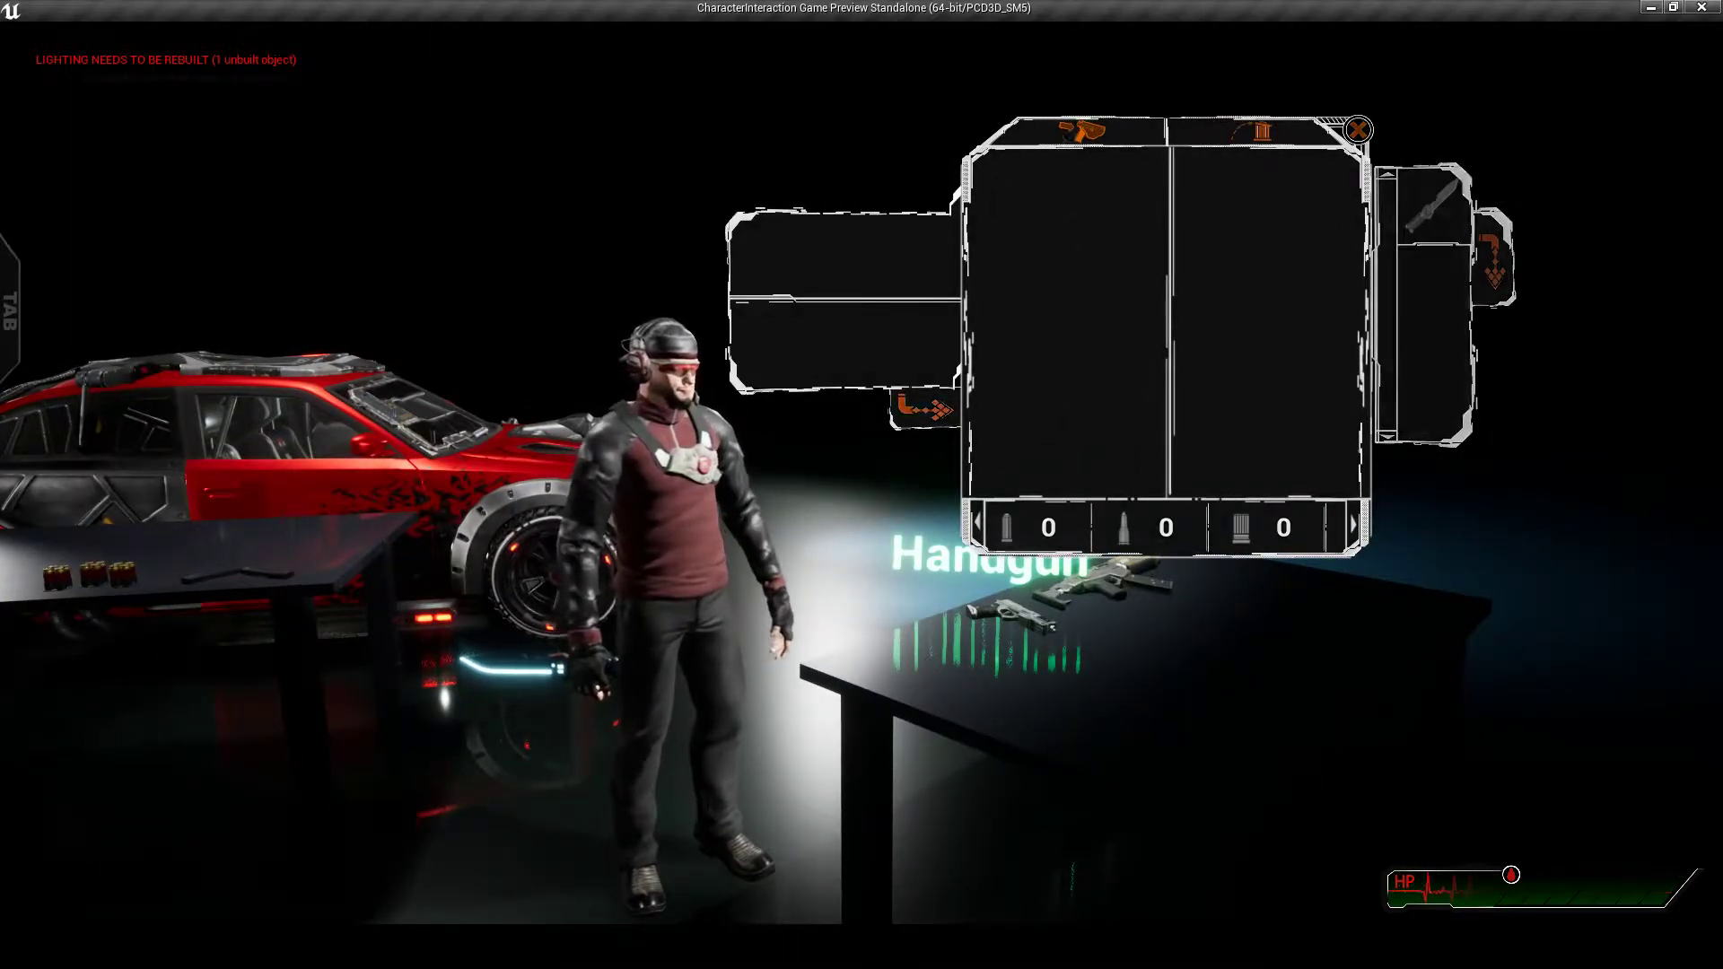
- Close the inventory, grab the handgun from the table, step back, and reopen the inventory
{"action": "key", "text": "i"}
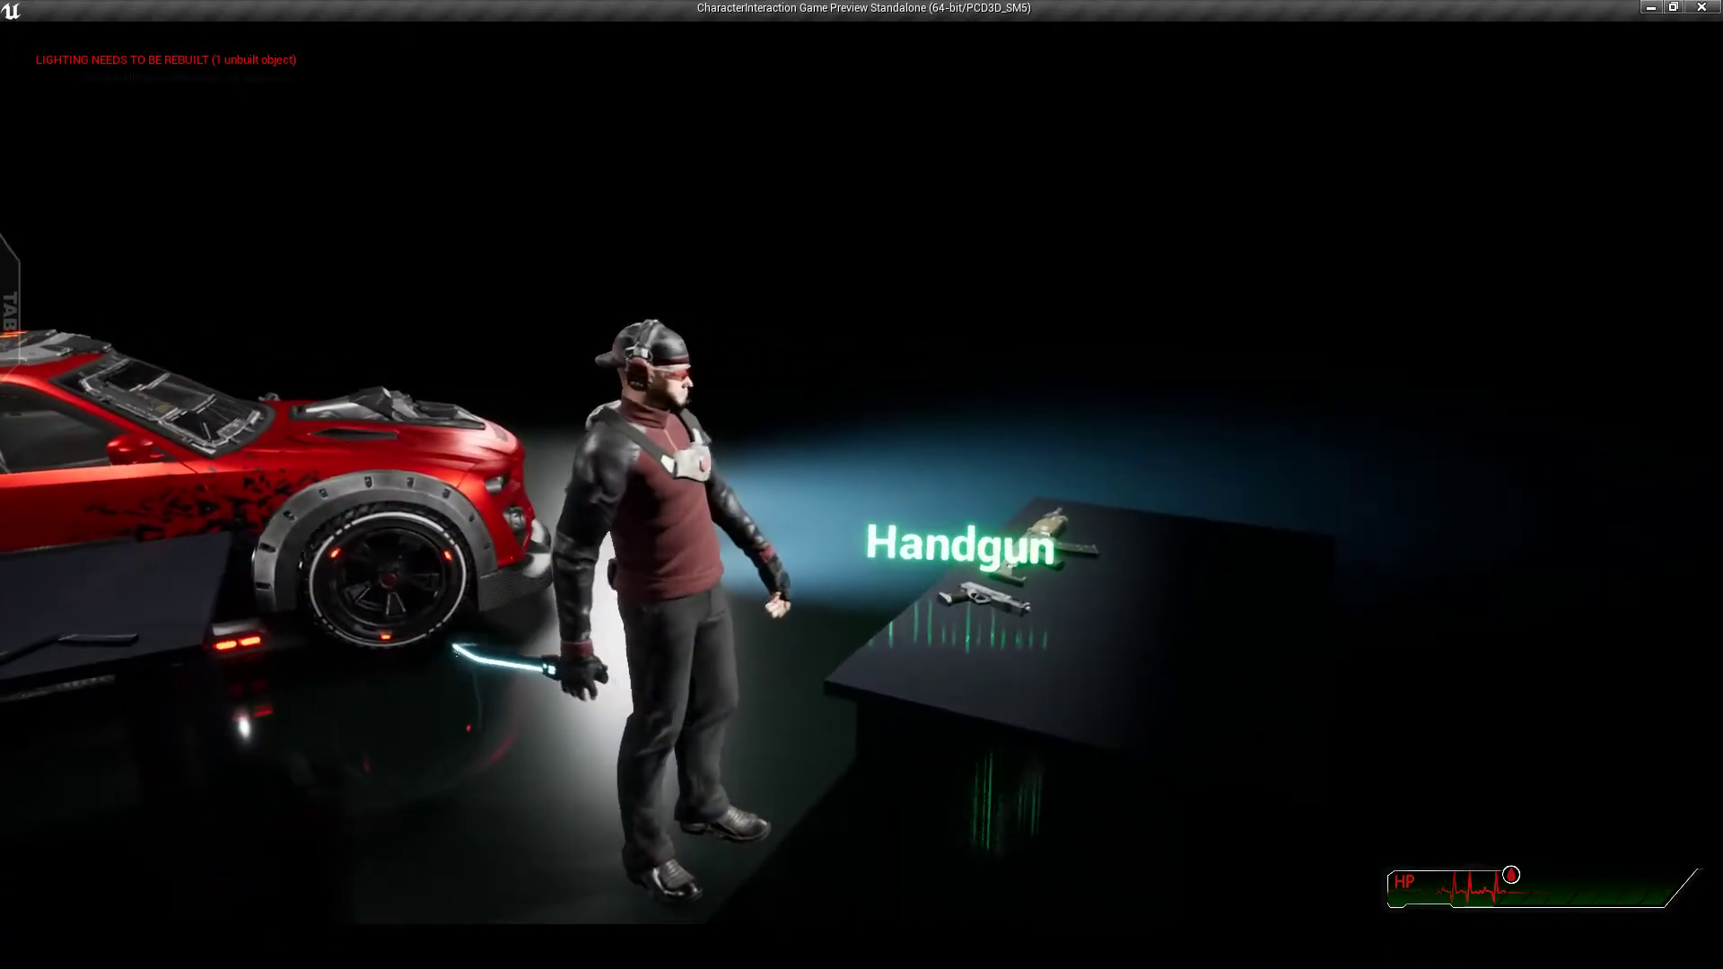
{"action": "key", "text": "e"}
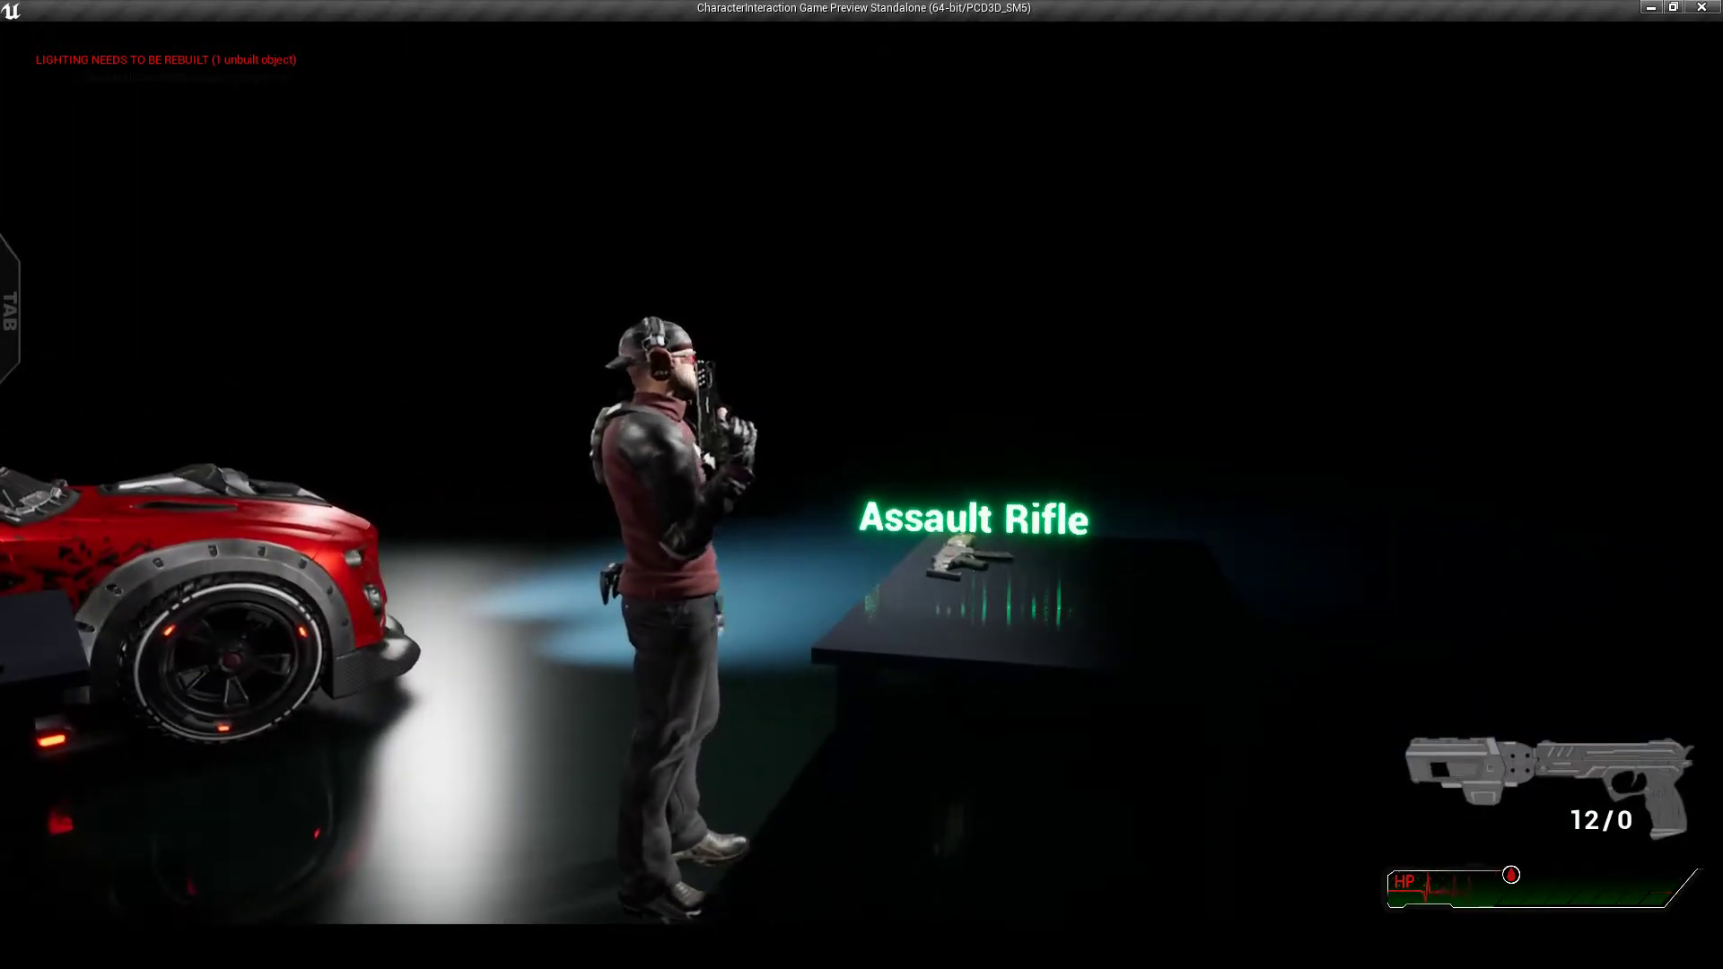
{"action": "key", "text": "s"}
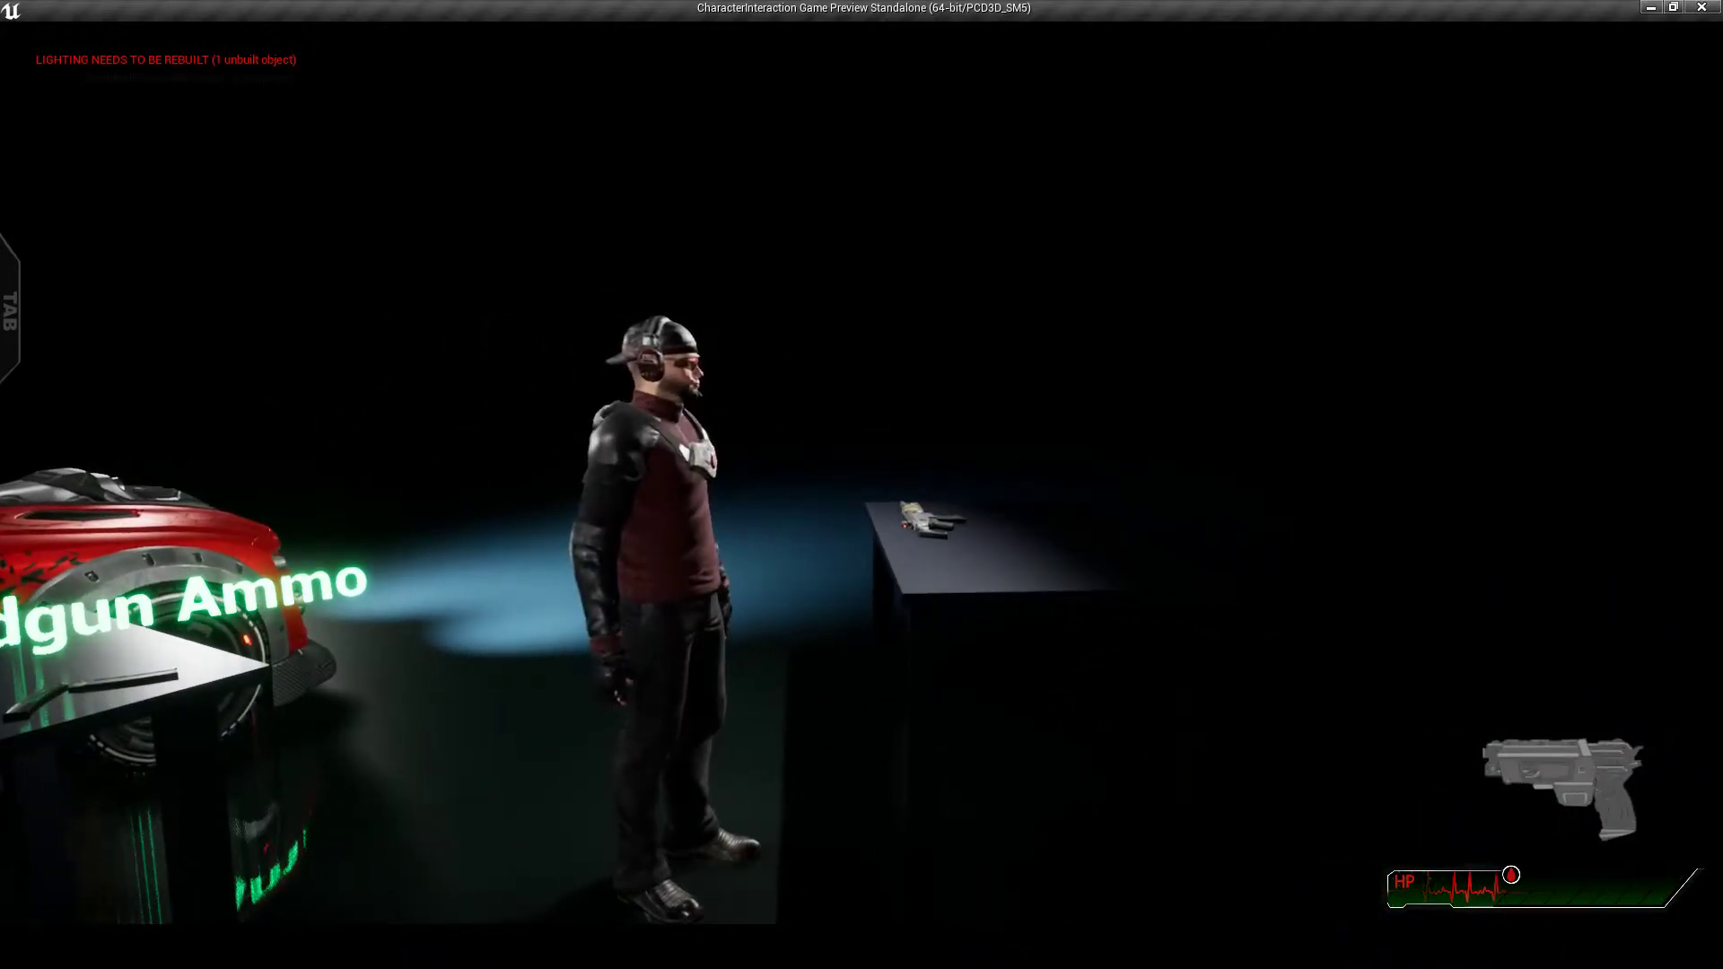
{"action": "key", "text": "i"}
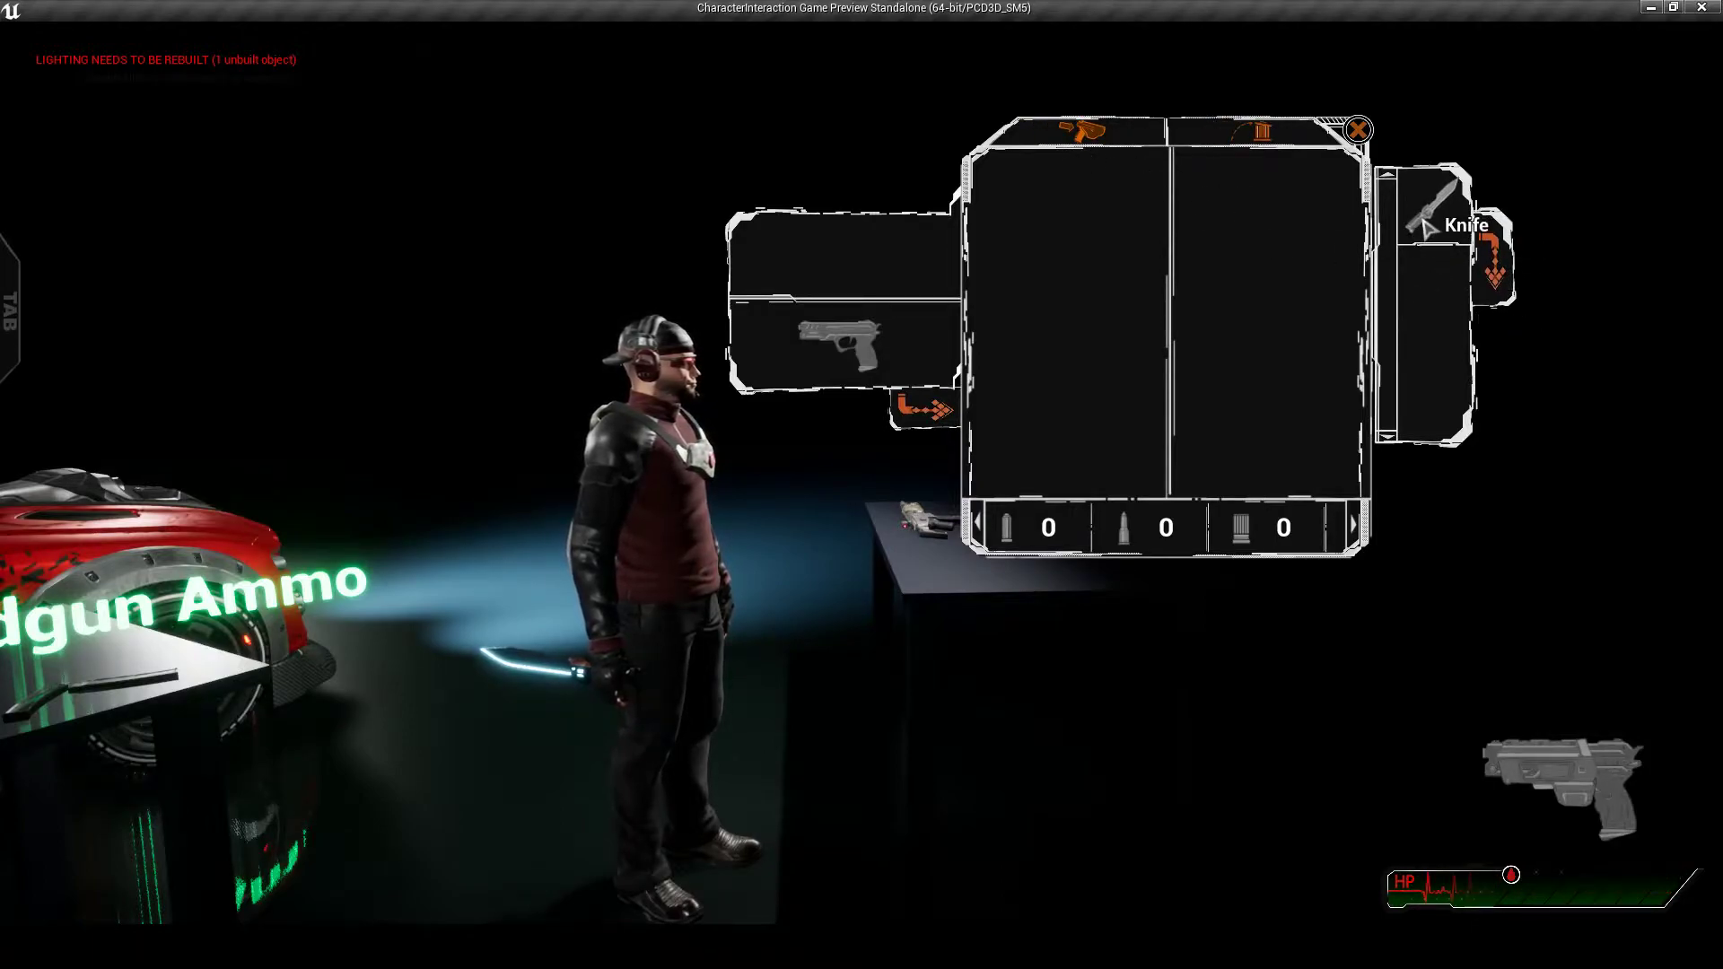
- Equip the pistol from its inventory slot, run across the room, and switch to the knife
{"action": "left_click", "coordinate": [1492, 272]}
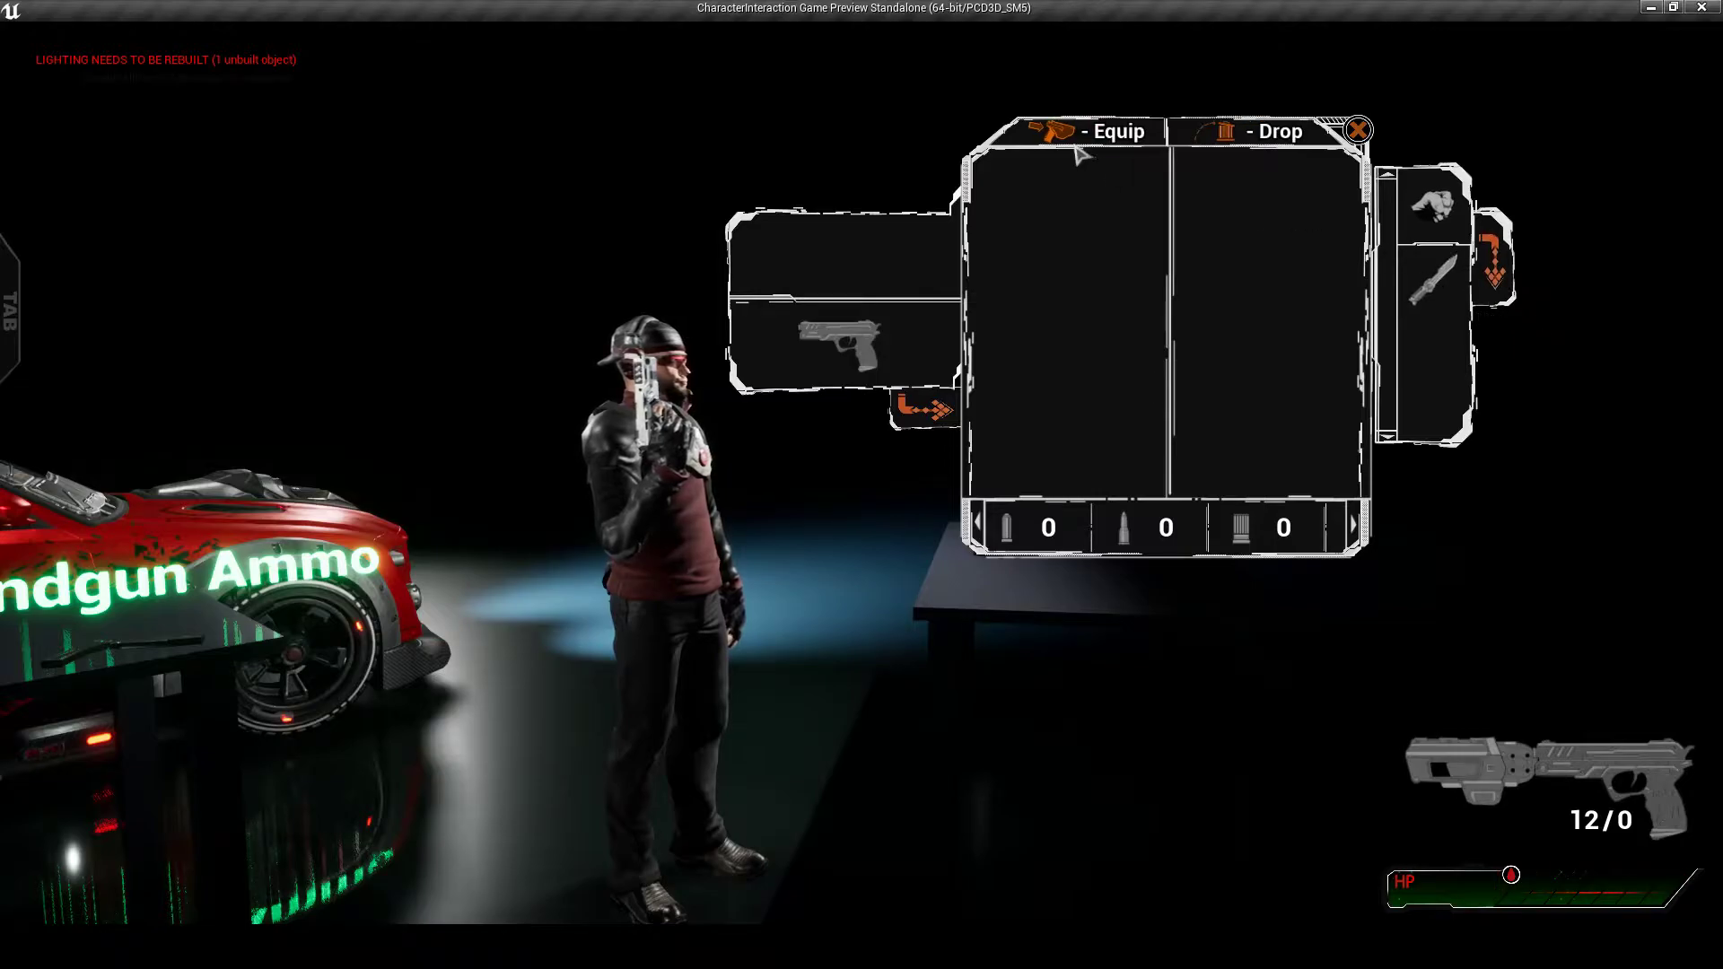
{"action": "key", "text": "Tab"}
{"action": "key", "text": "w"}
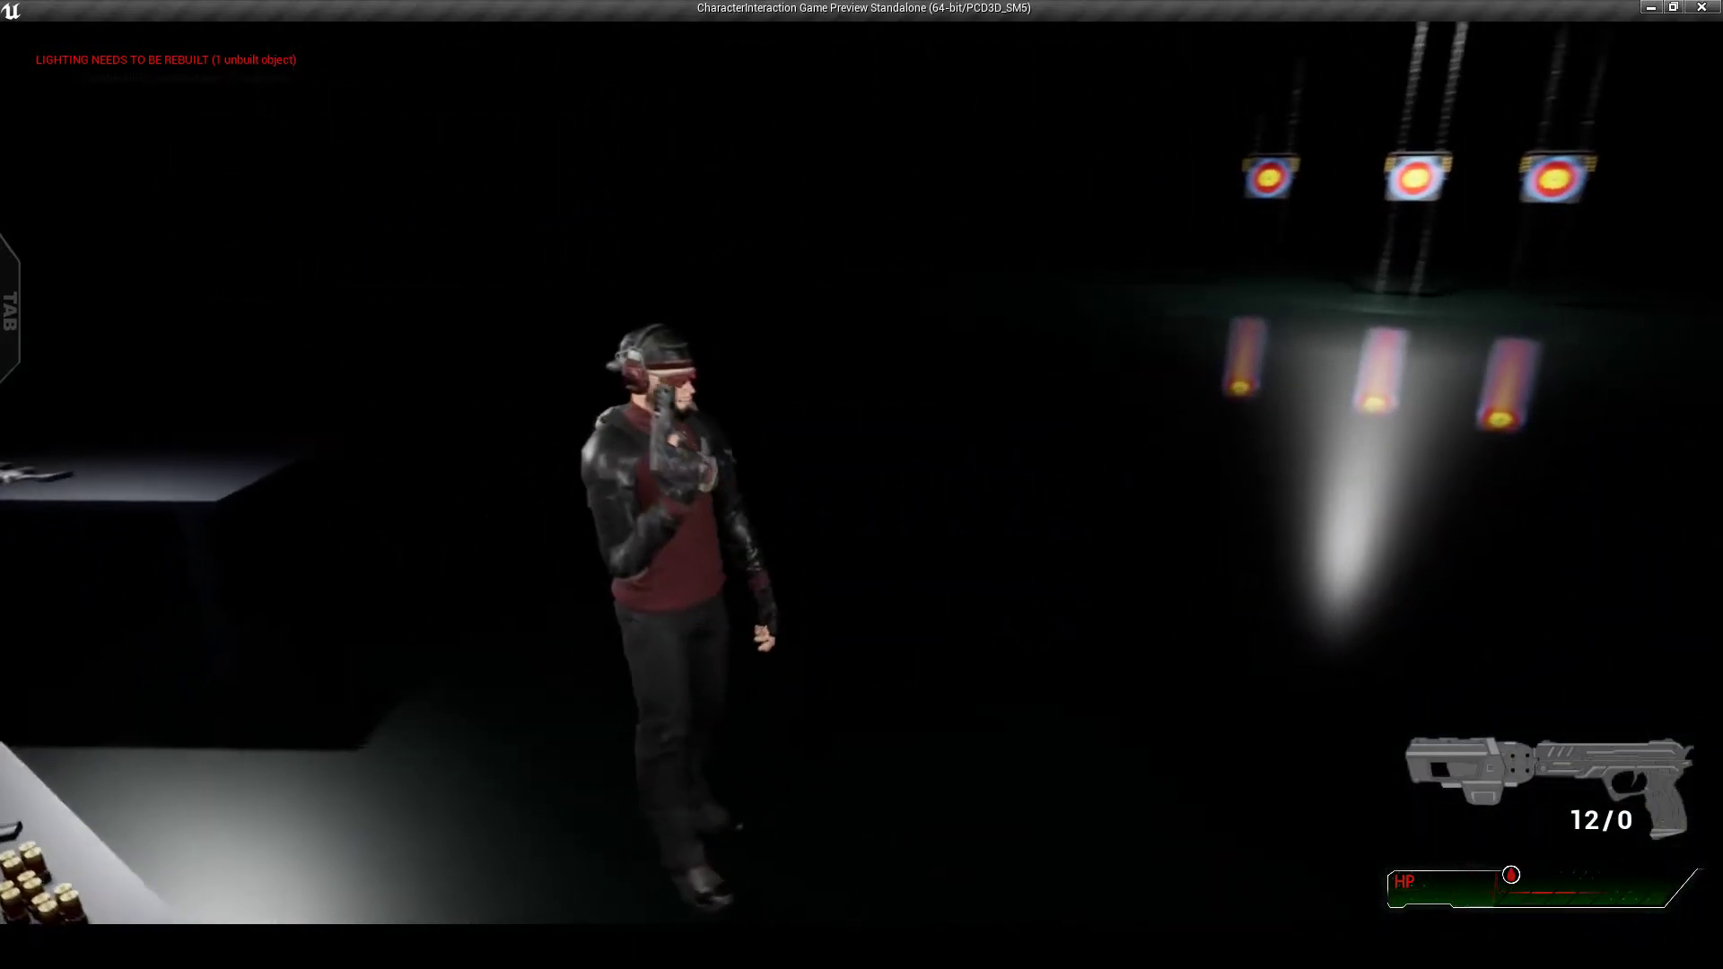
{"action": "key", "text": "2"}
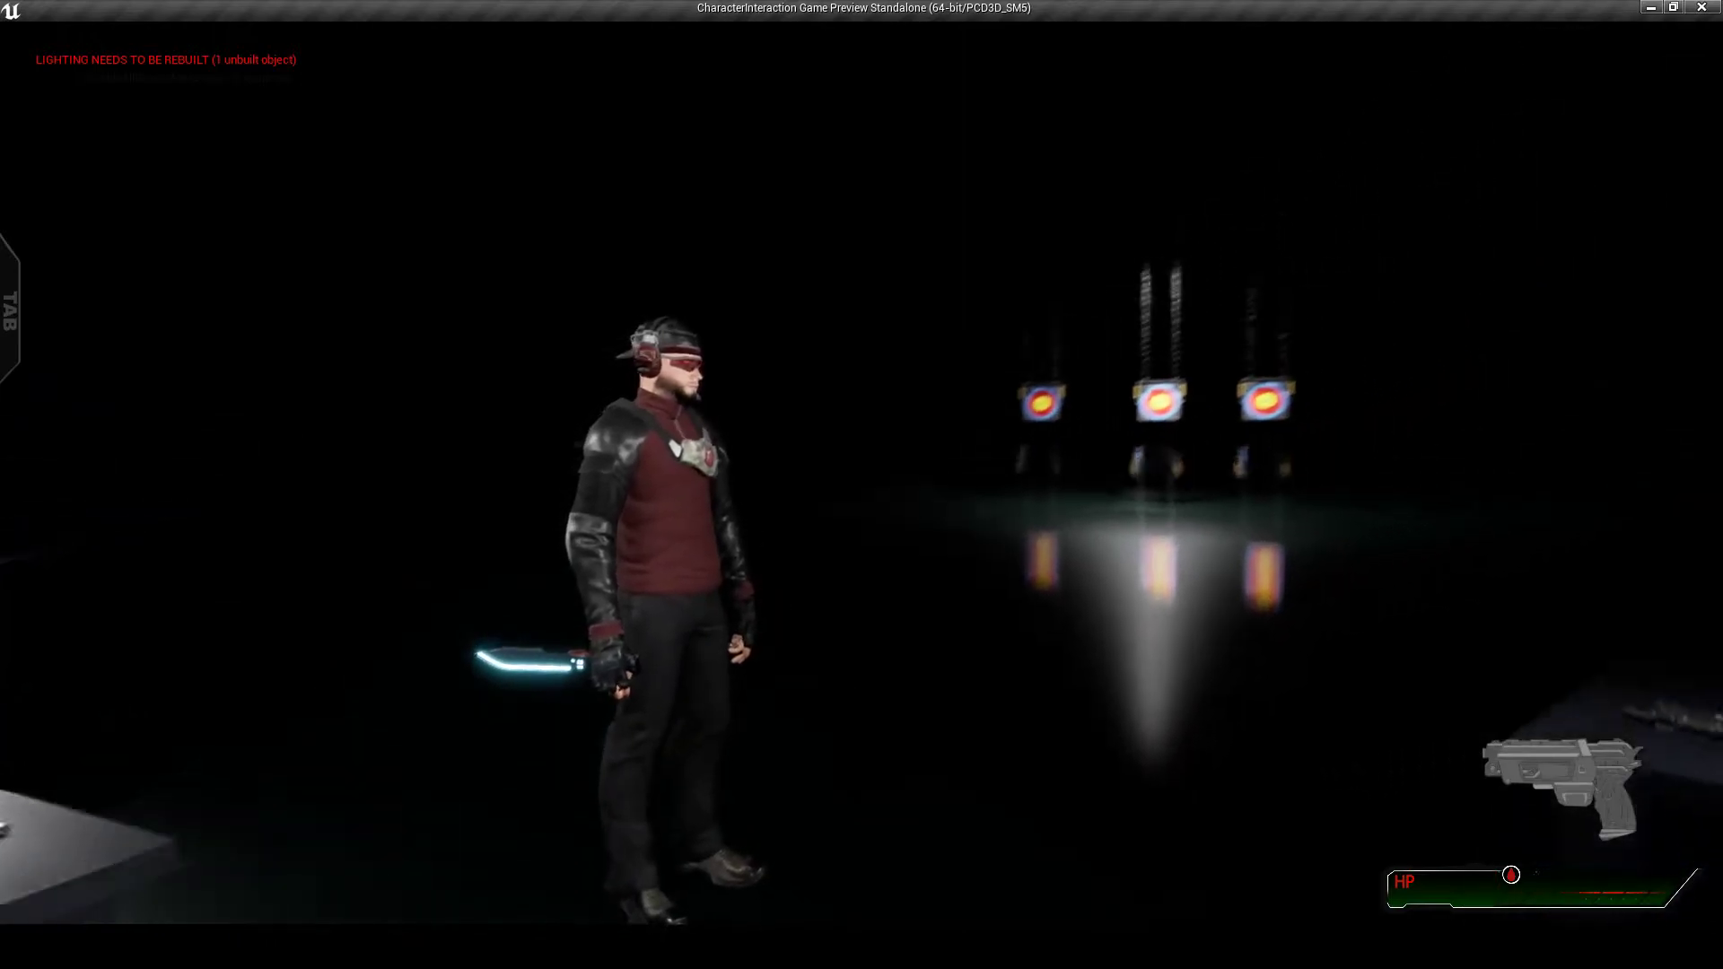
- Unequip the knife from the inventory and stop the game preview with Esc
{"action": "key", "text": "Tab"}
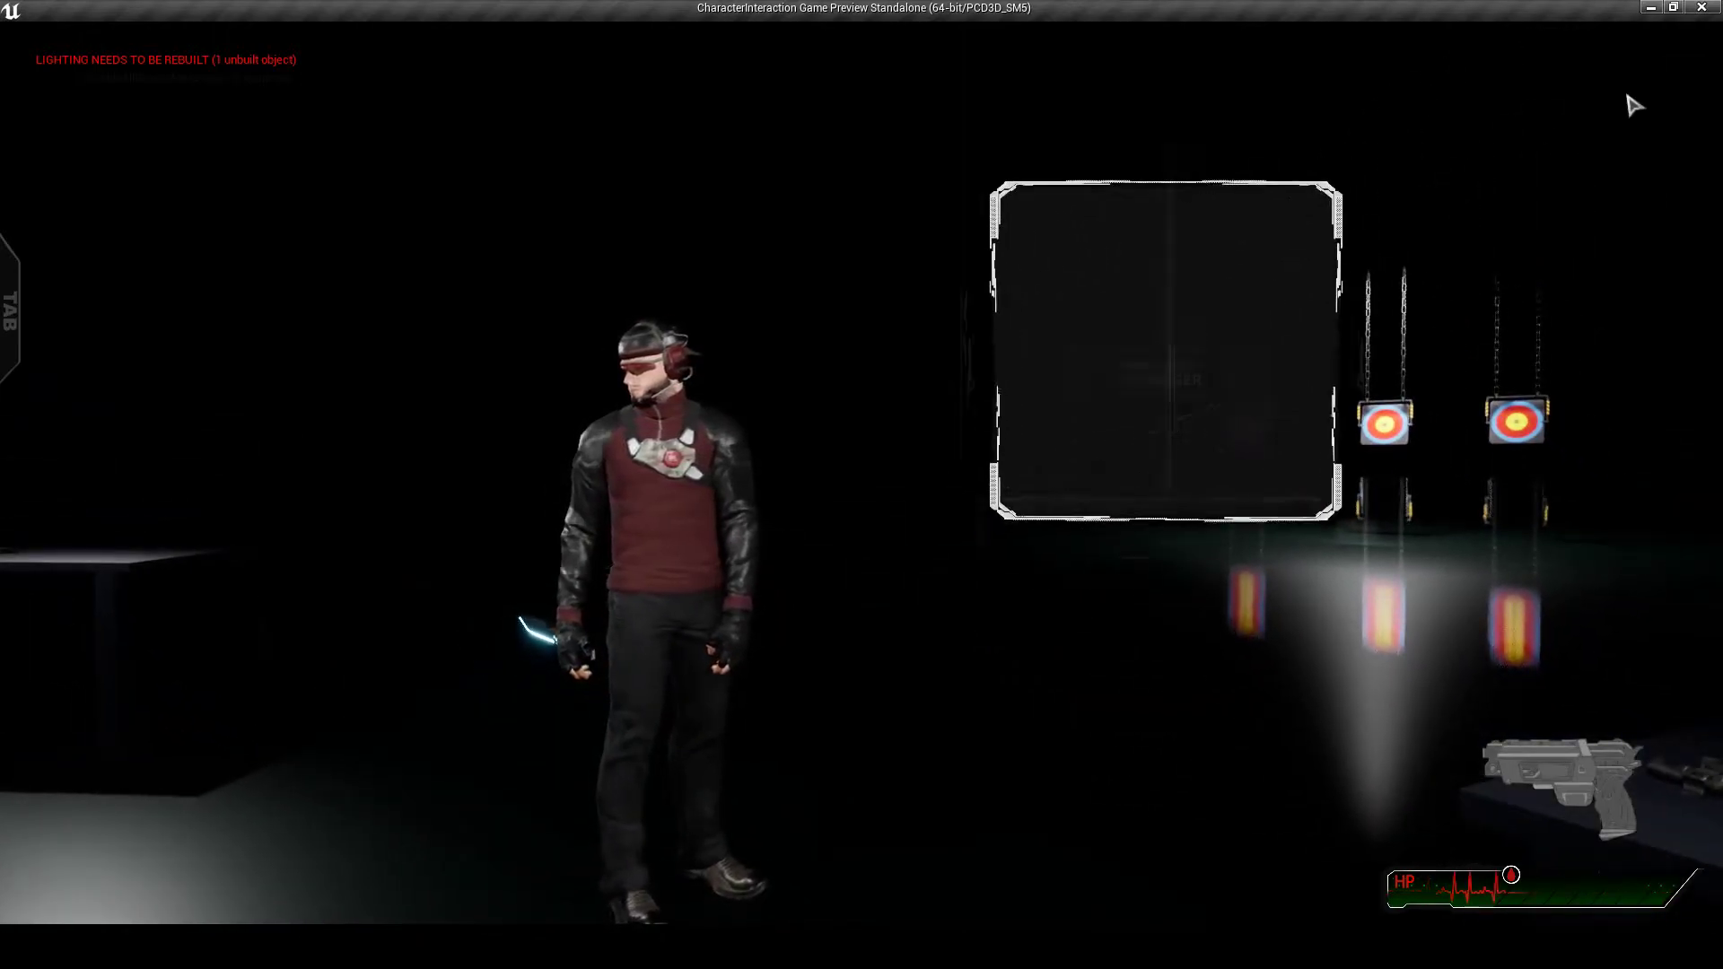
{"action": "left_click", "coordinate": [1502, 274]}
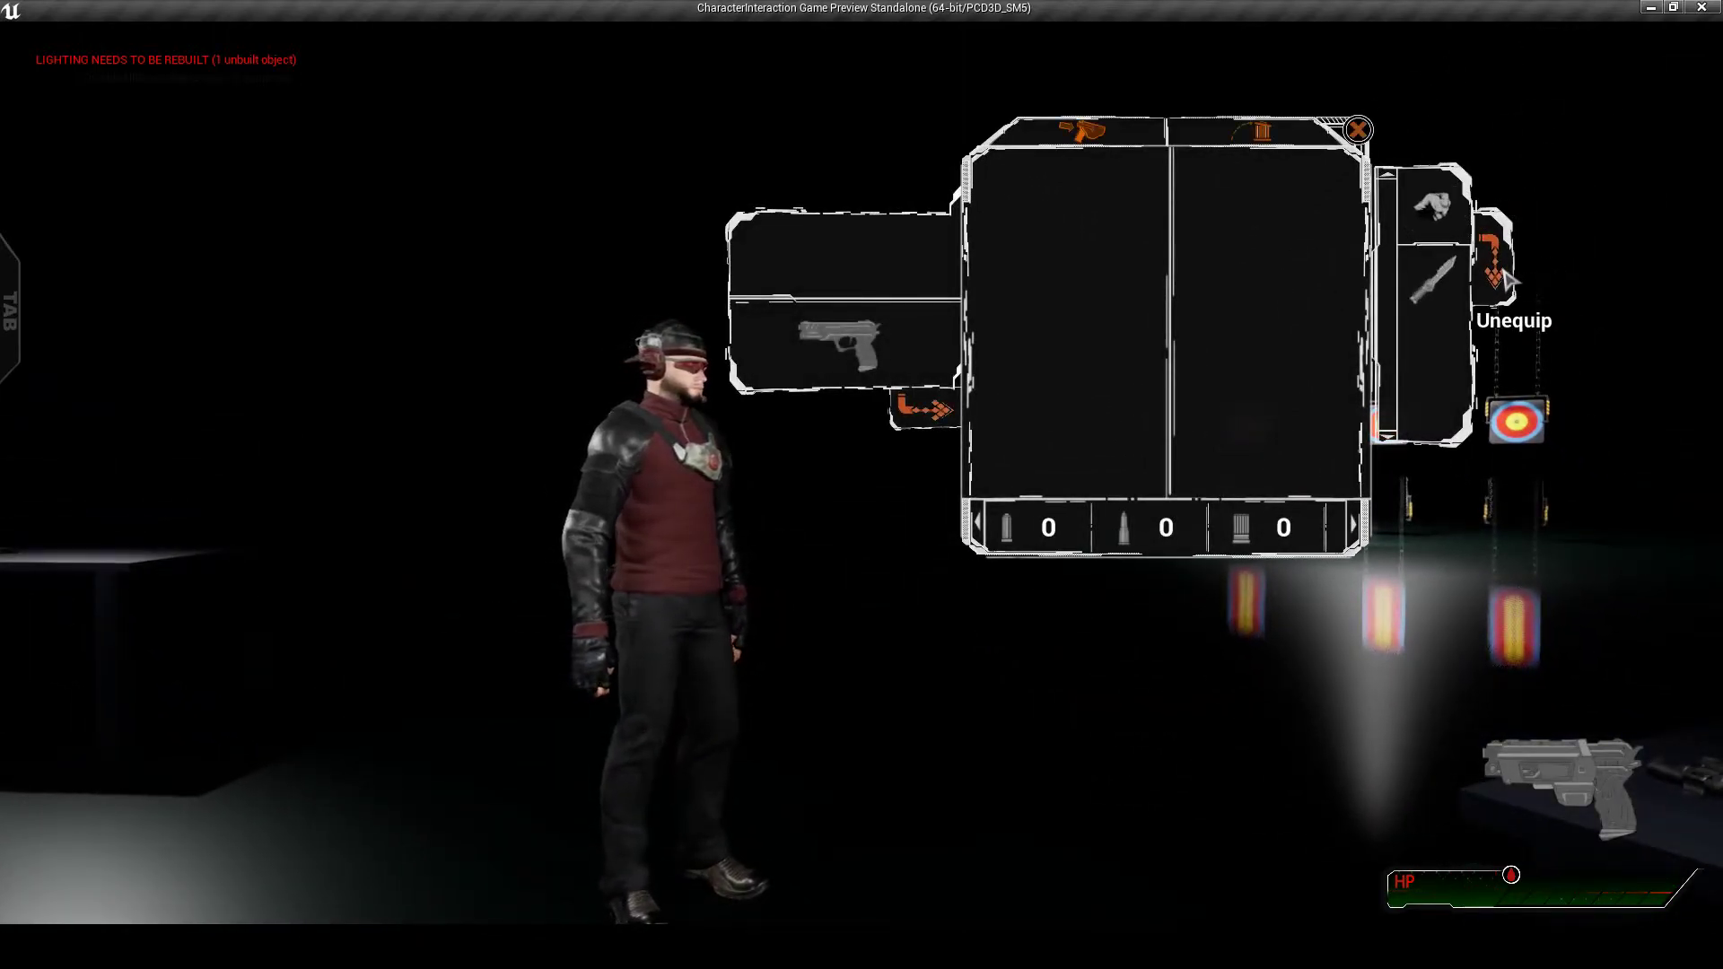
{"action": "key", "text": "Tab"}
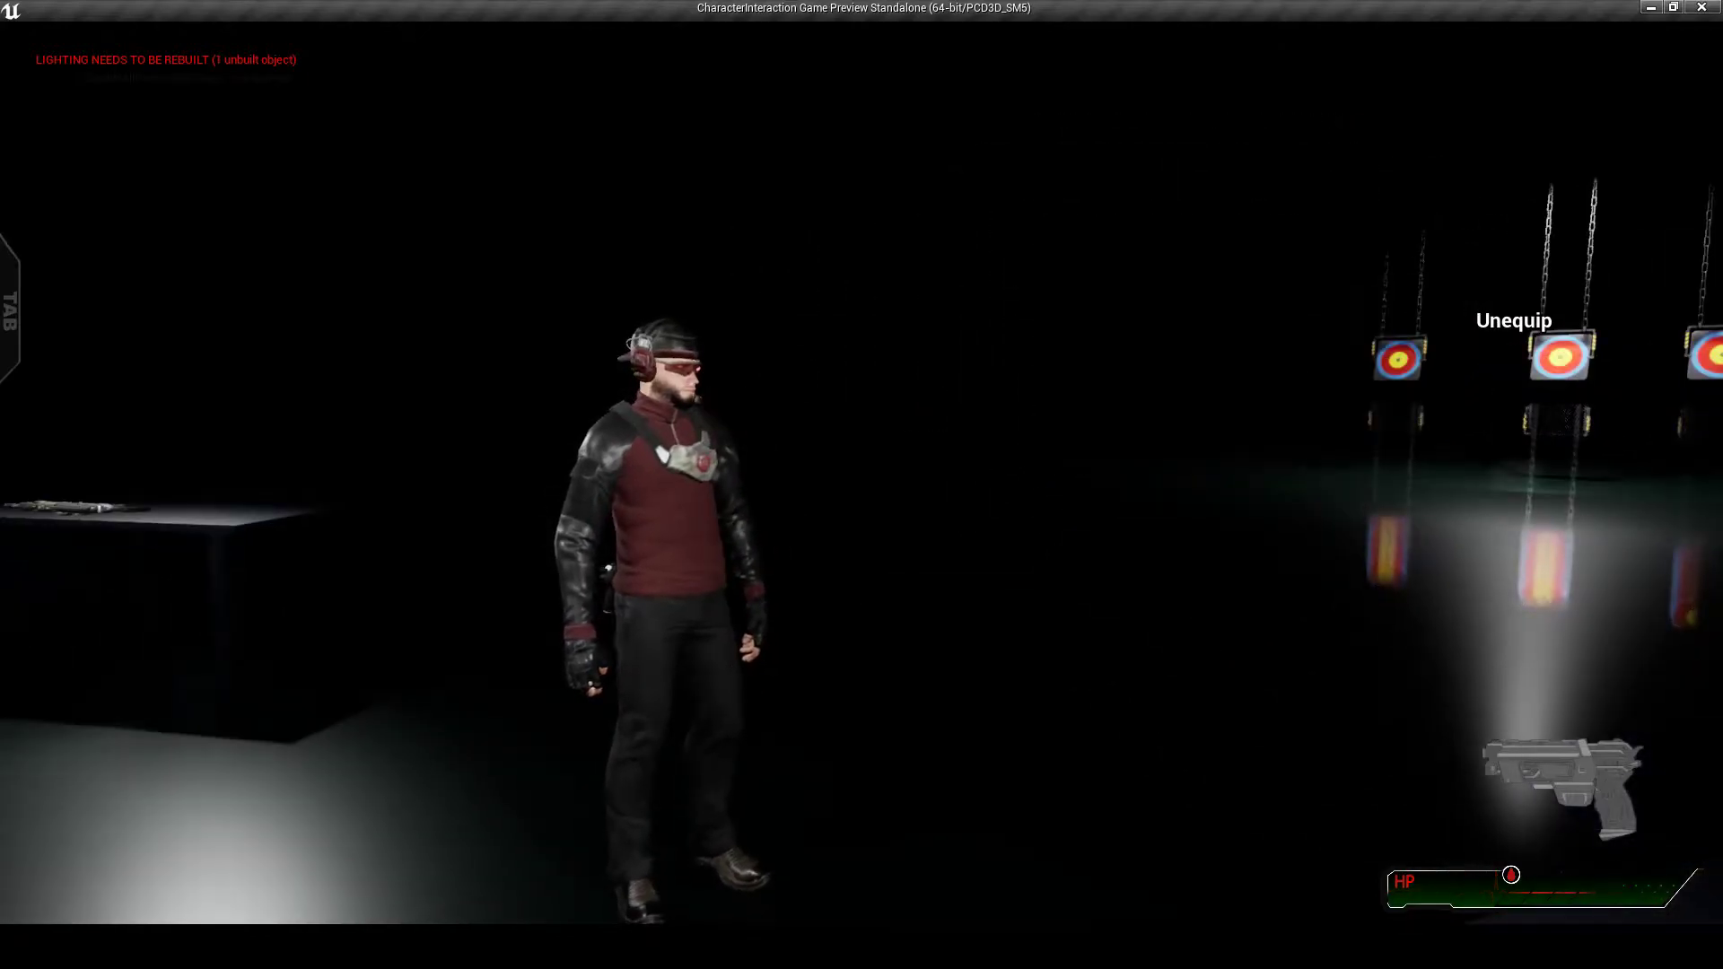
{"action": "key", "text": "Escape"}
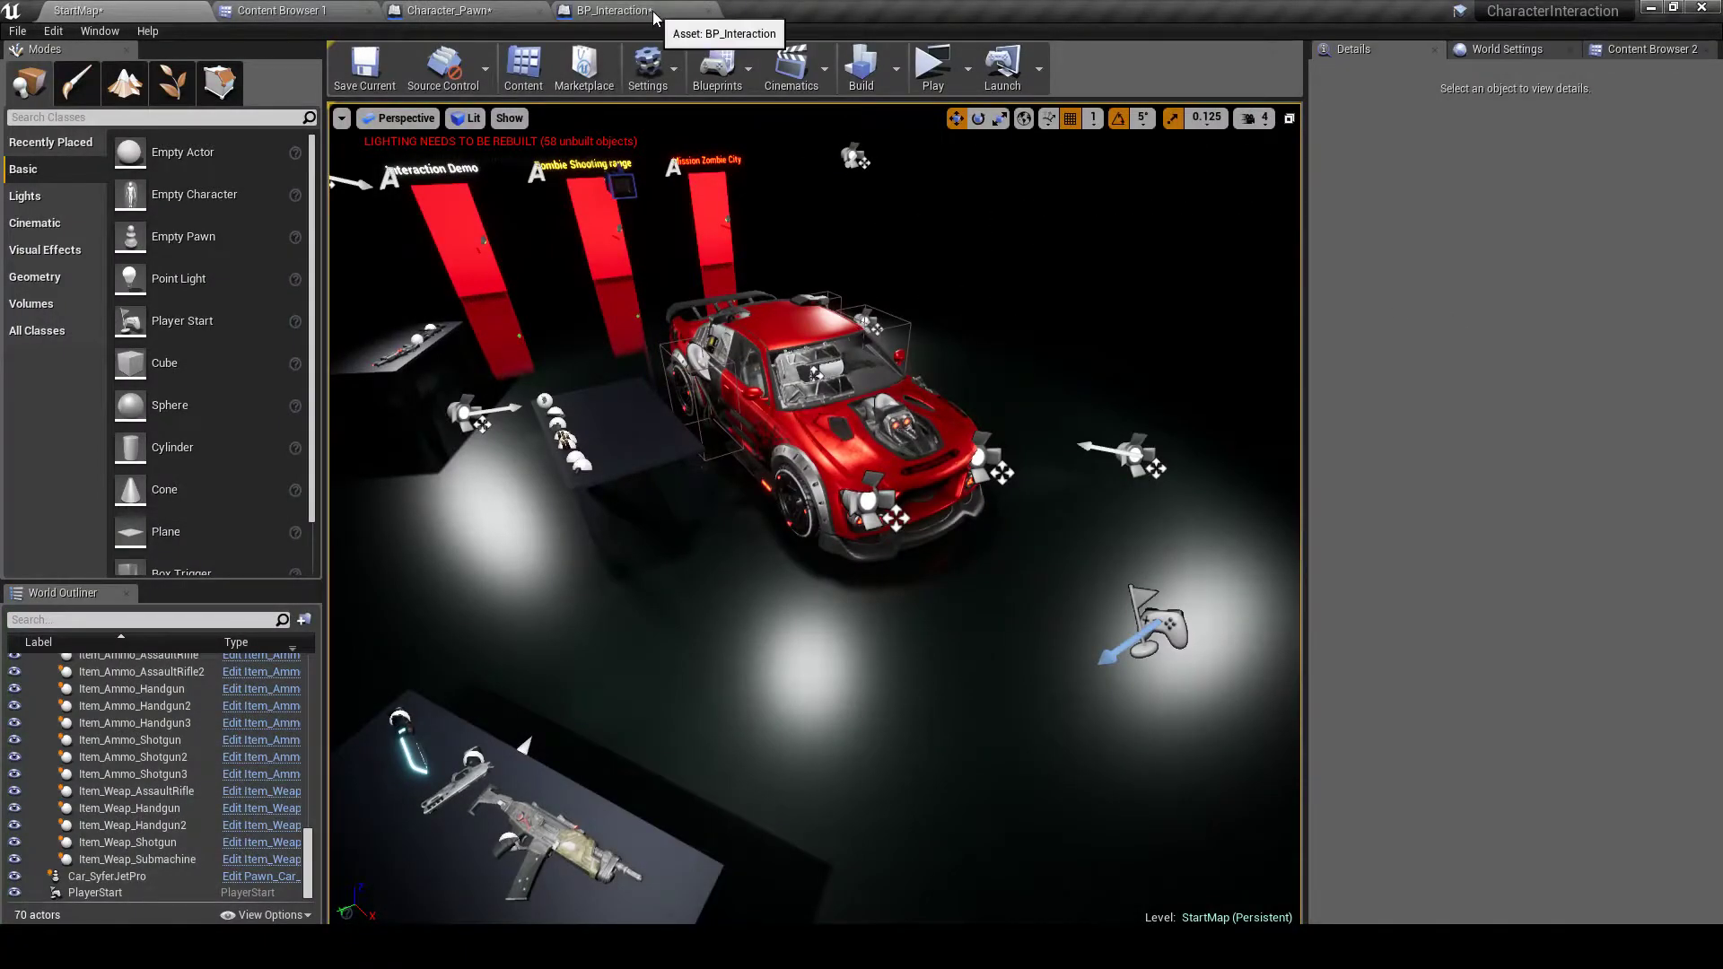
- In BP_Interaction's Event Graph, view the Set Static Mesh, Branch and AttachToComponent nodes
{"action": "left_click", "coordinate": [648, 11]}
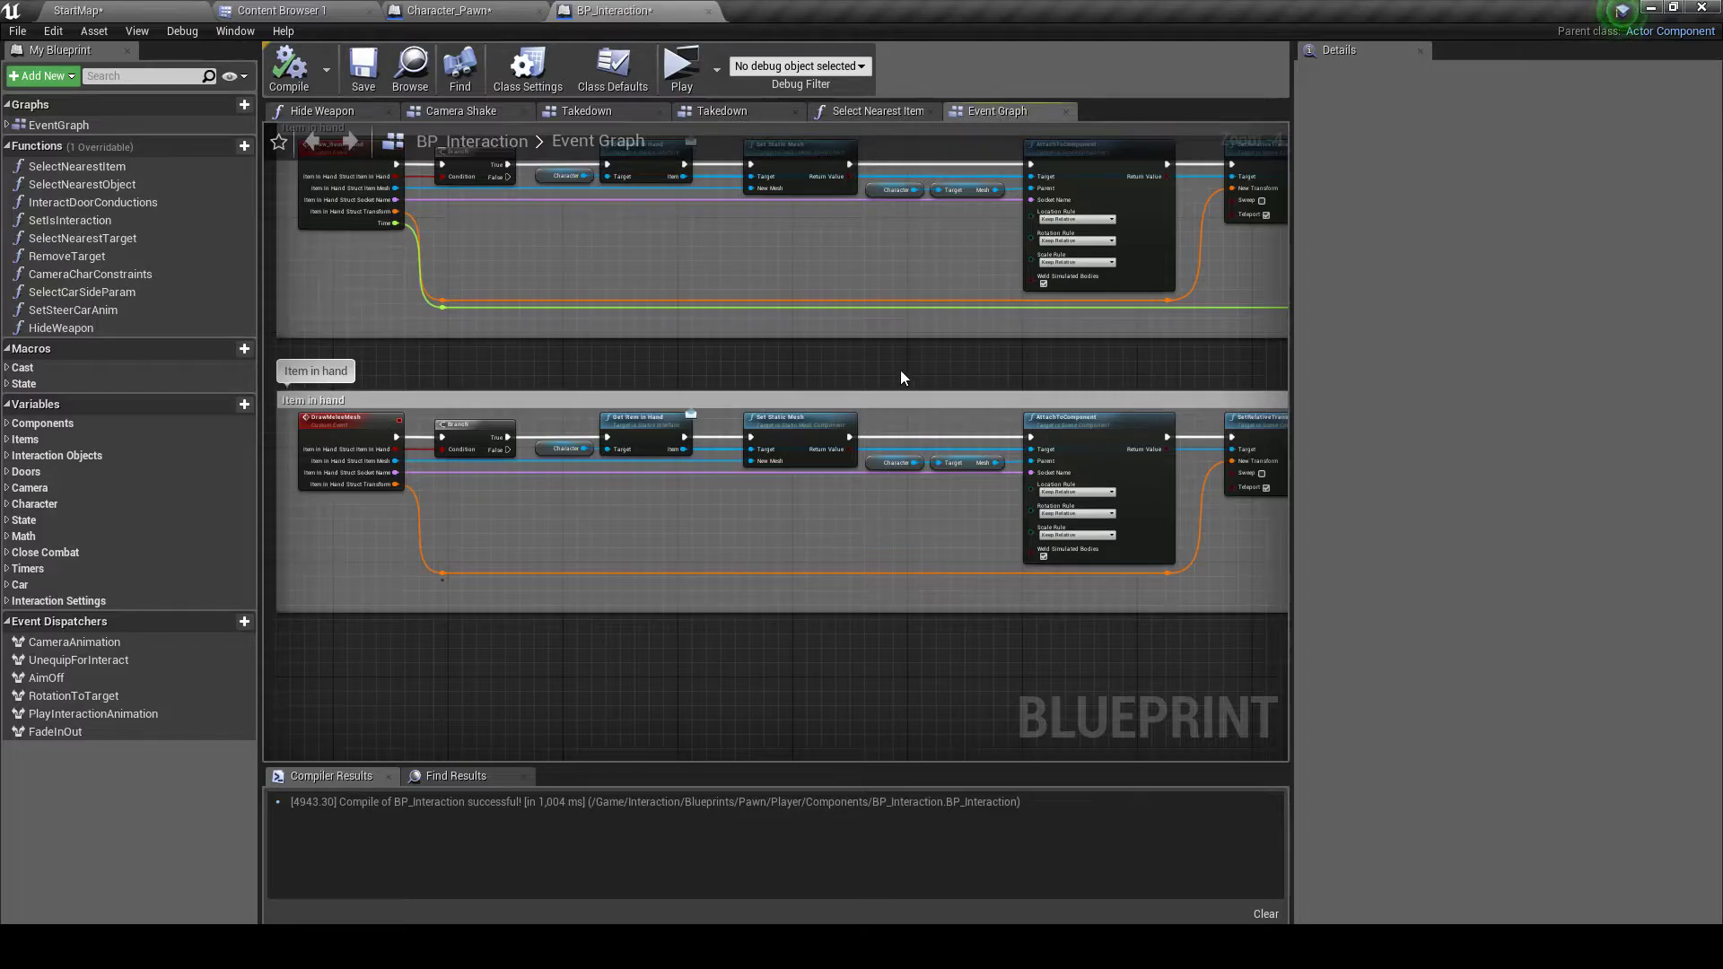
{"action": "scroll", "coordinate": [901, 372], "scroll_direction": "down", "scroll_amount": 2}
{"action": "scroll", "coordinate": [959, 433], "scroll_direction": "down", "scroll_amount": 4}
{"action": "scroll", "coordinate": [1068, 456], "scroll_direction": "up", "scroll_amount": 1}
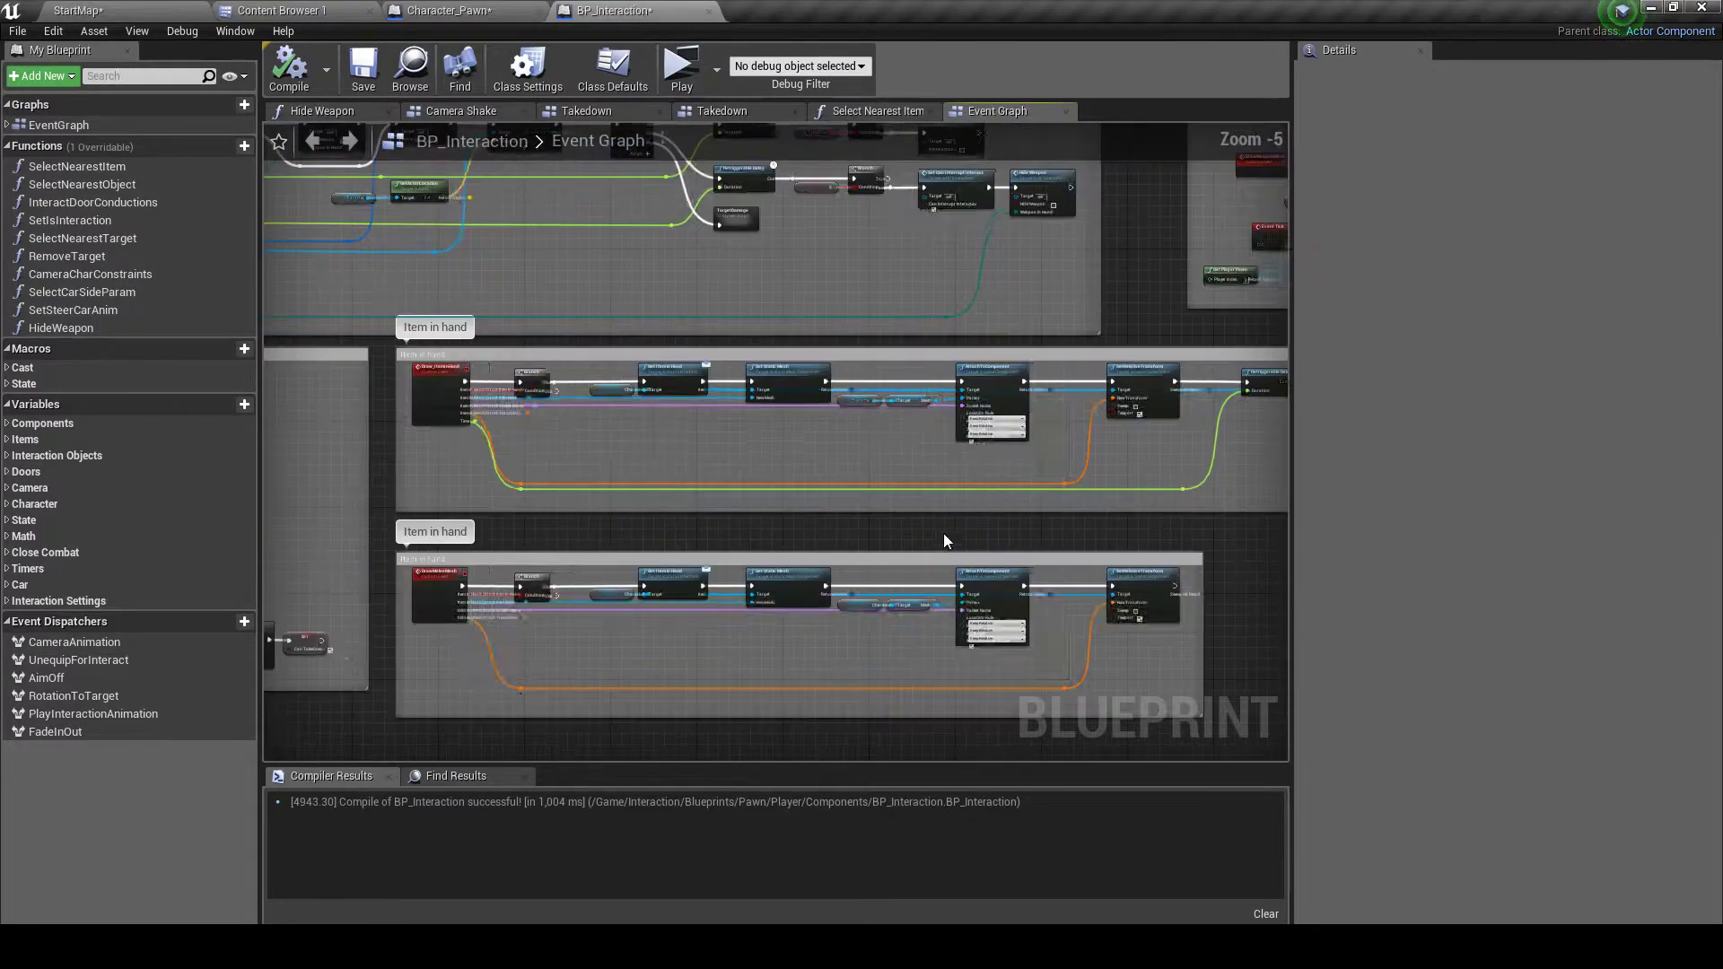
{"action": "scroll", "coordinate": [533, 632], "scroll_direction": "up", "scroll_amount": 1}
{"action": "scroll", "coordinate": [526, 466], "scroll_direction": "up", "scroll_amount": 1}
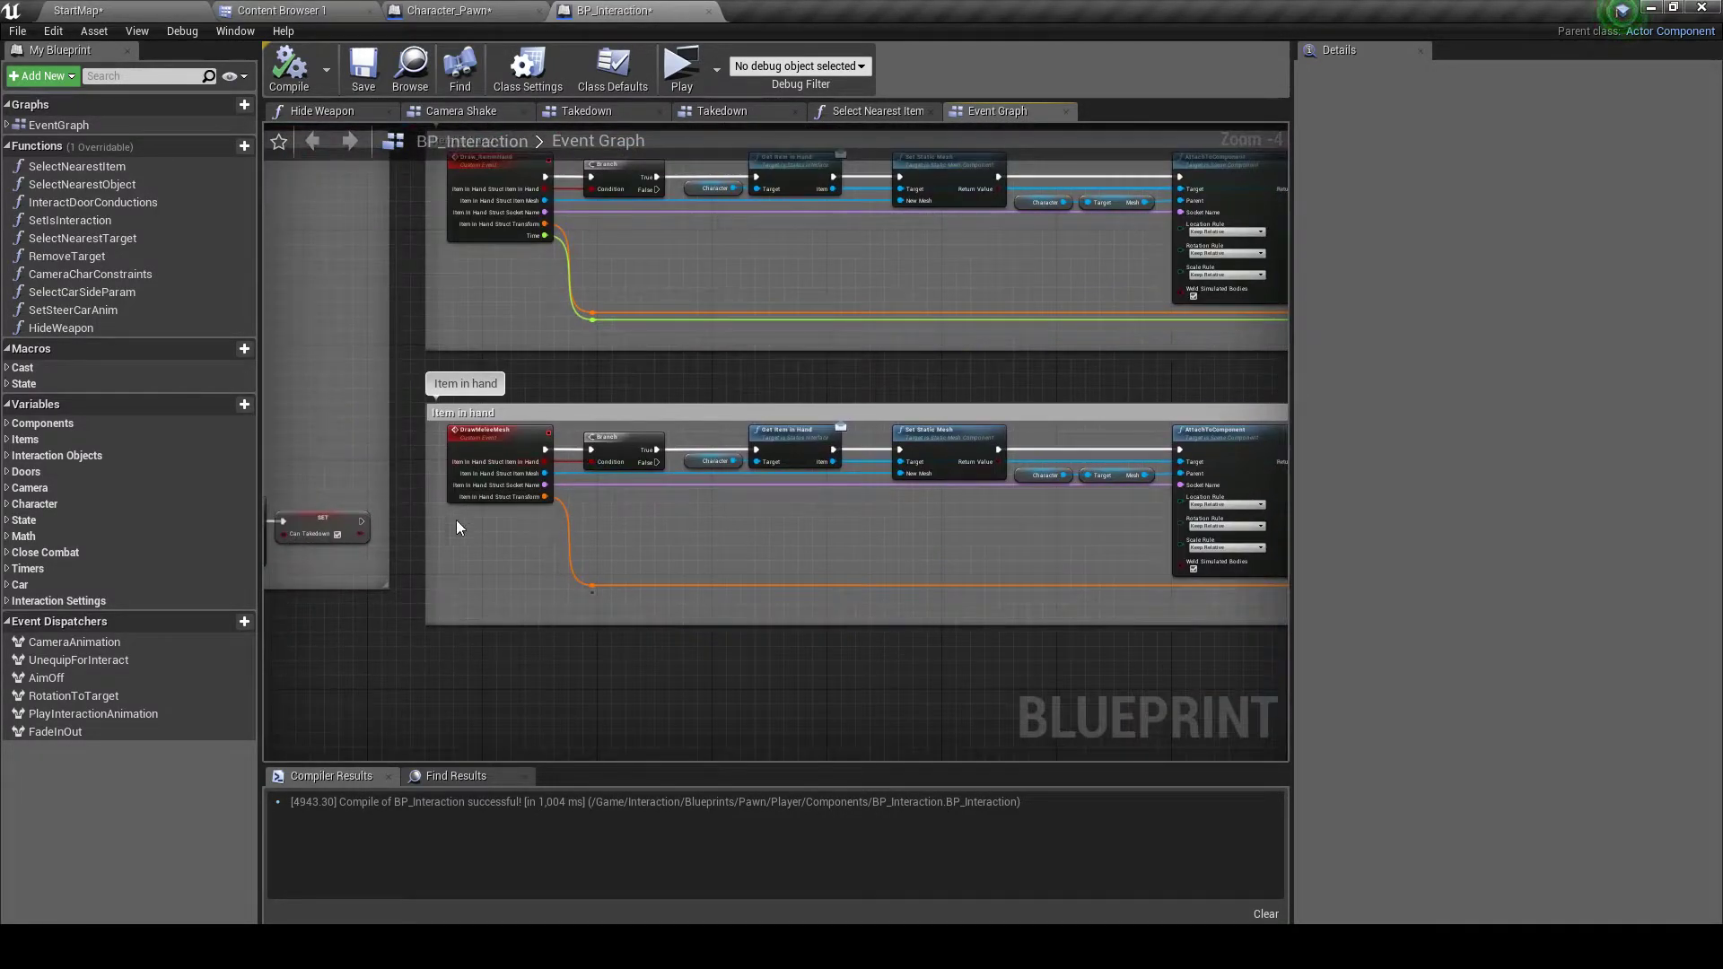
{"action": "scroll", "coordinate": [457, 523], "scroll_direction": "up", "scroll_amount": 4}
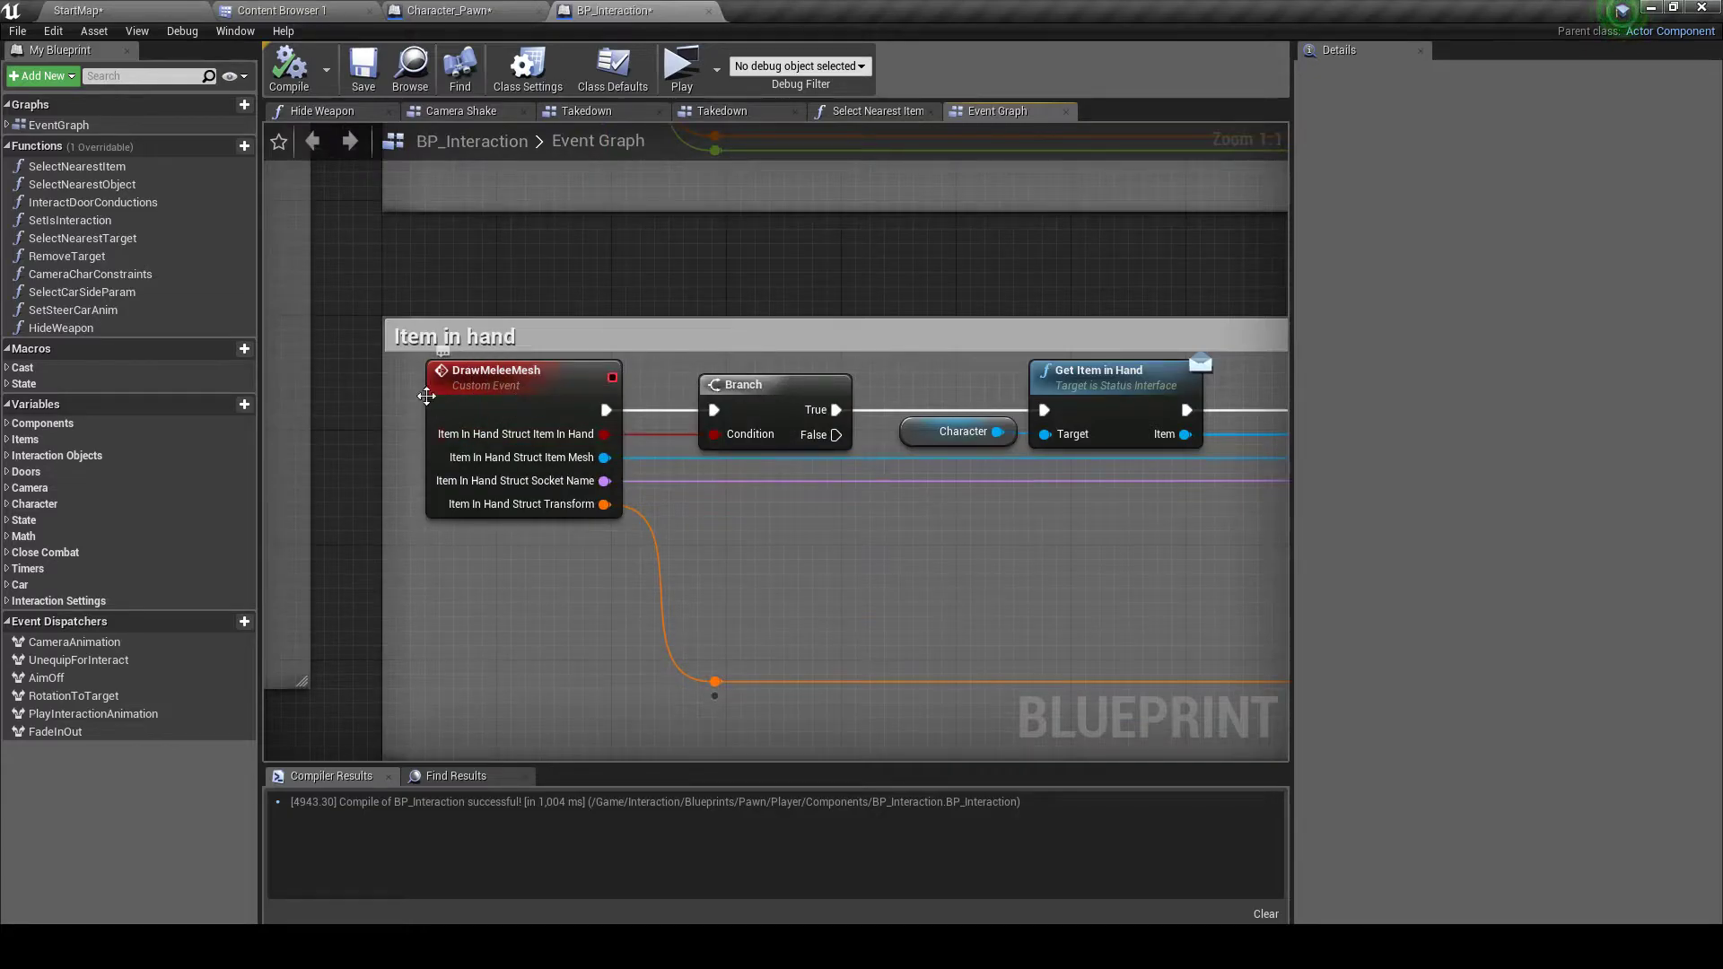
{"action": "right_click_drag", "start_coordinate": [996, 538], "coordinate": [521, 561]}
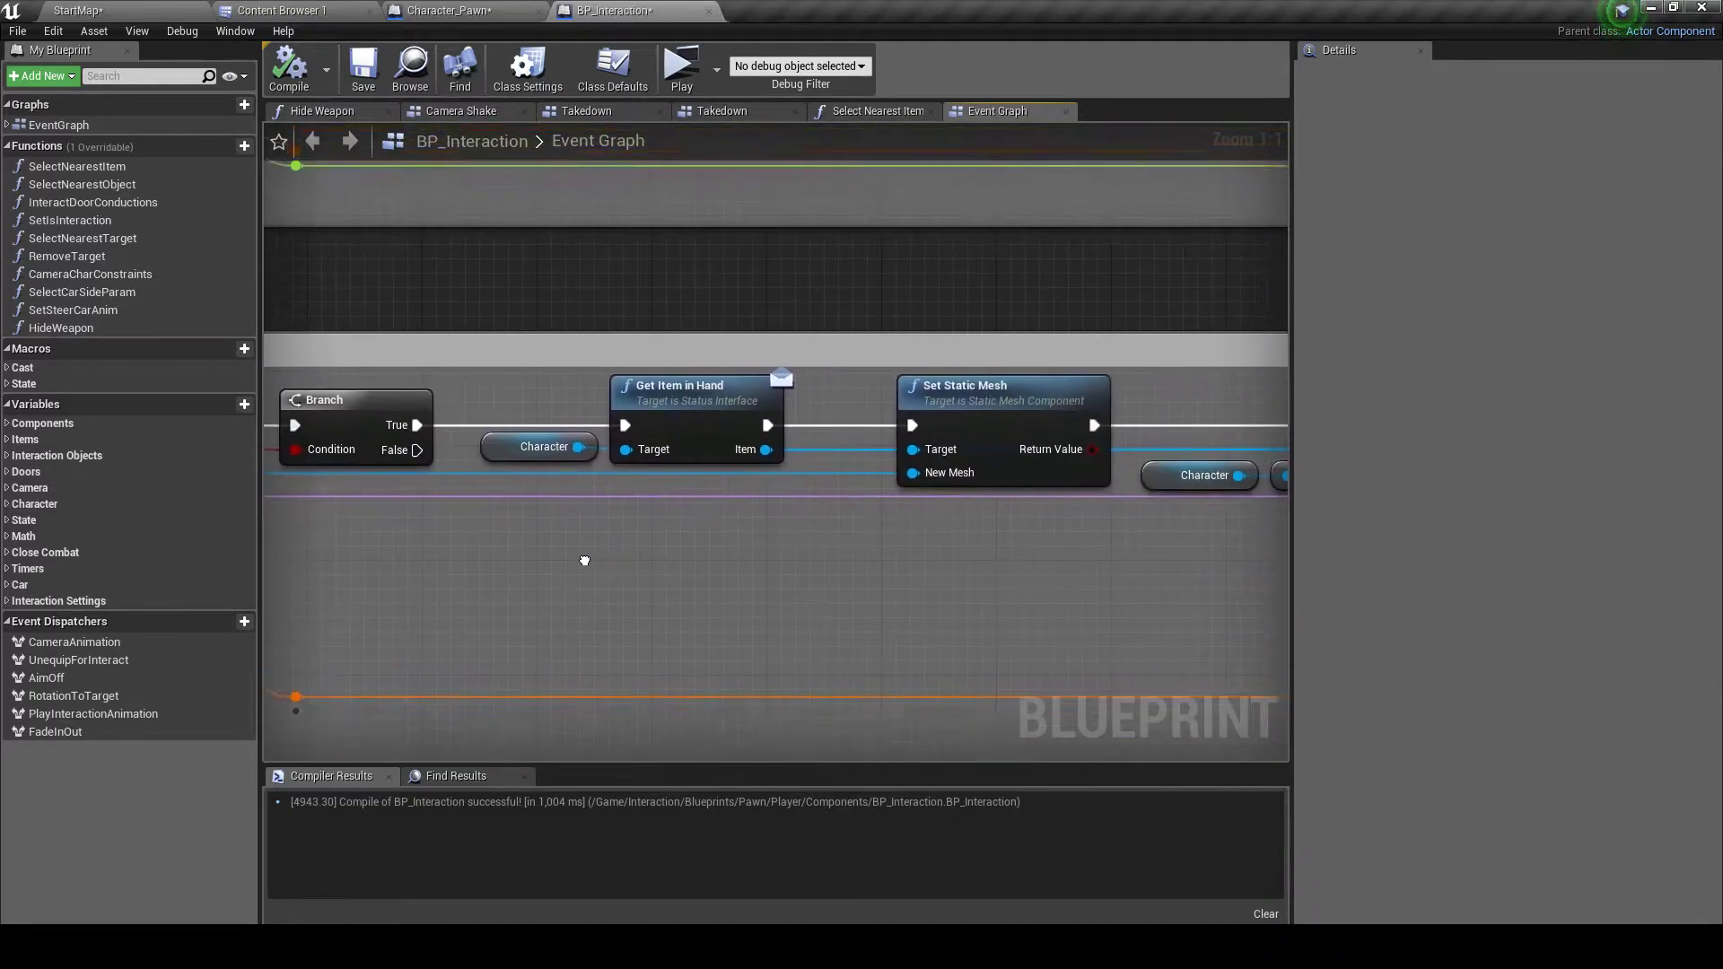
{"action": "right_click_drag", "start_coordinate": [754, 588], "coordinate": [885, 563]}
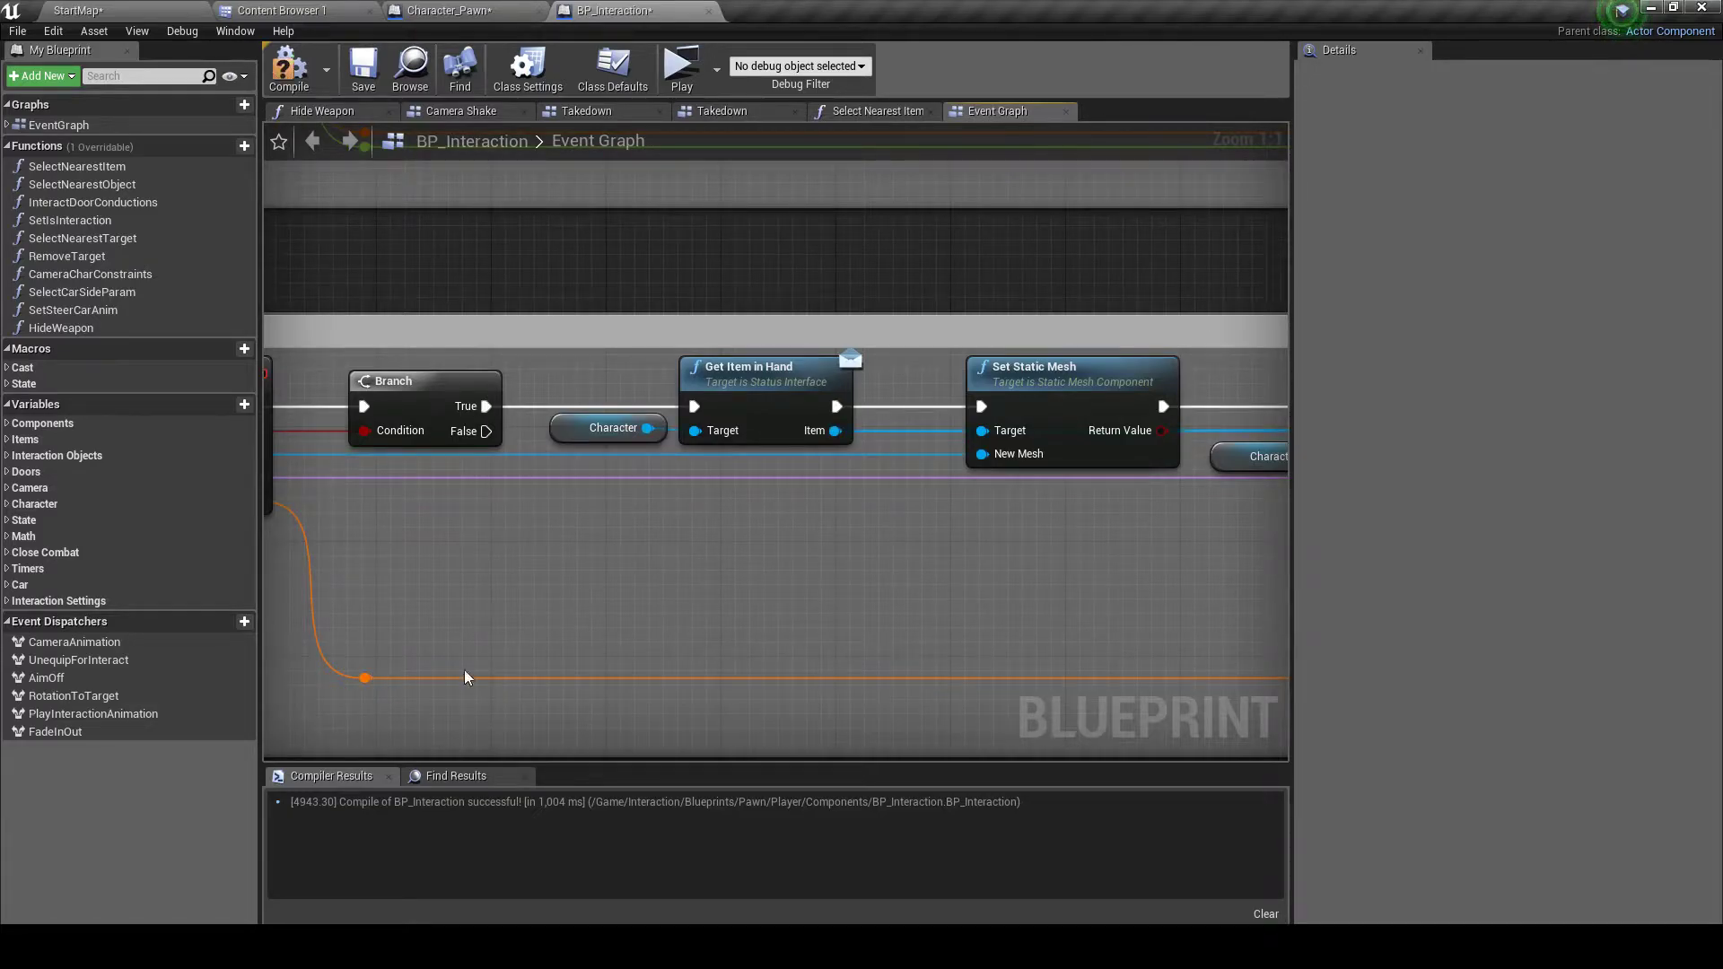
{"action": "right_click_drag", "start_coordinate": [727, 575], "coordinate": [670, 566]}
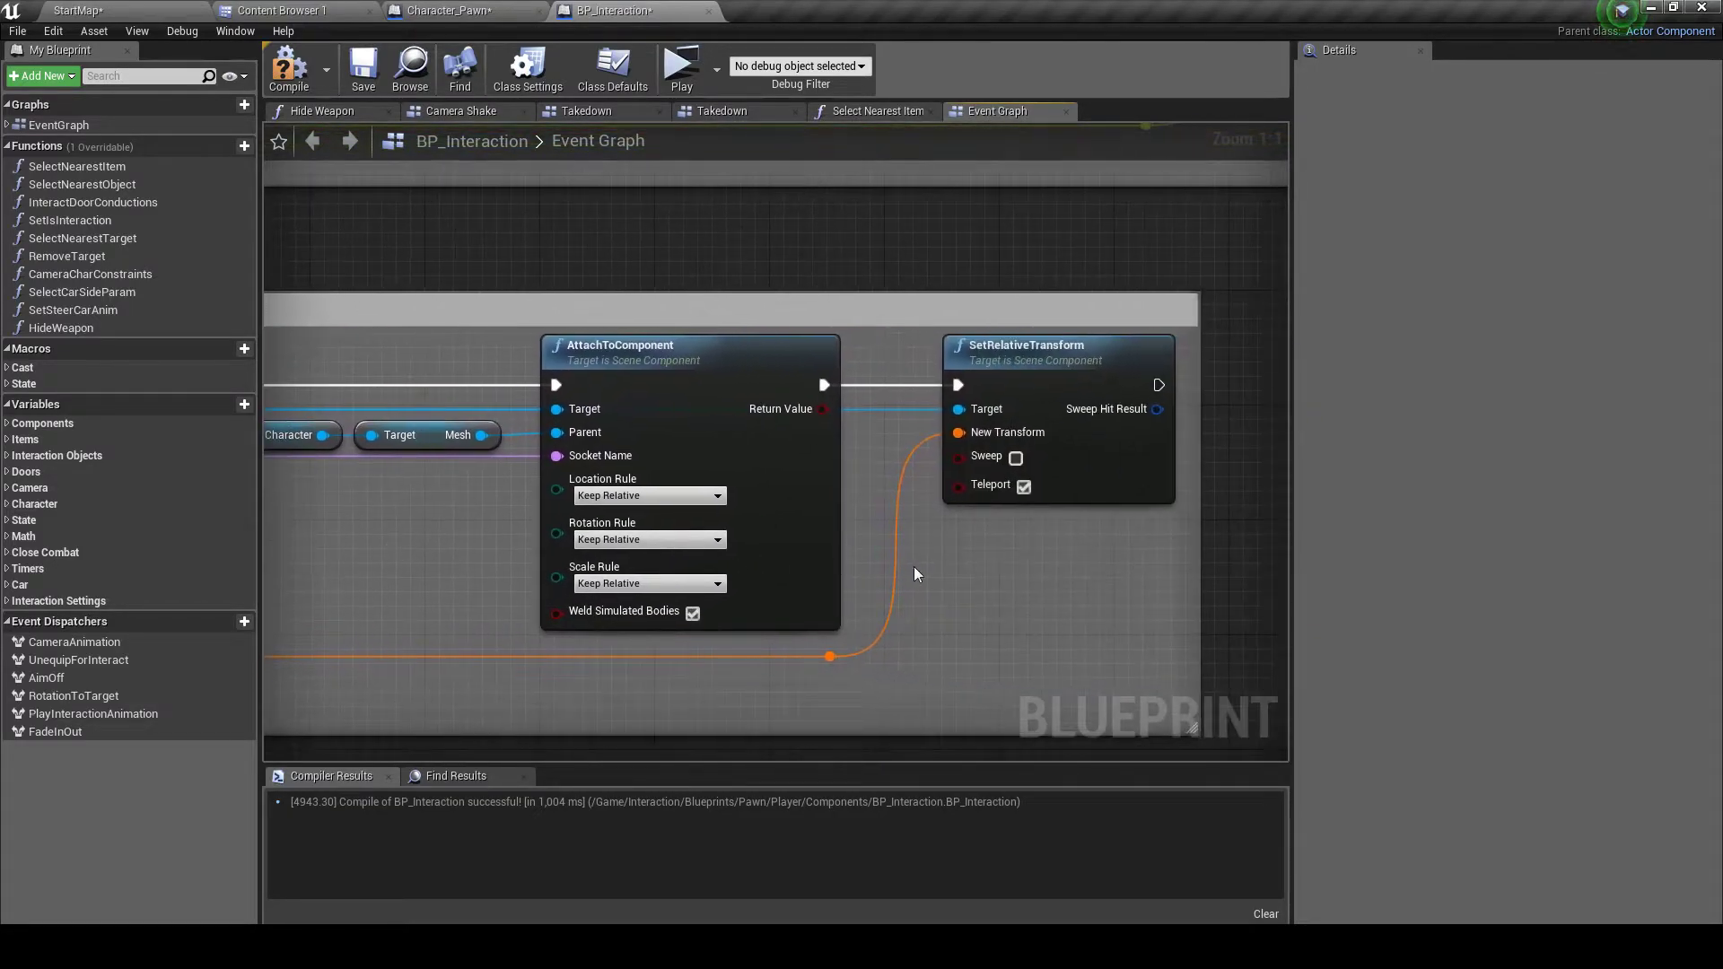
{"action": "right_click_drag", "start_coordinate": [916, 575], "coordinate": [868, 557]}
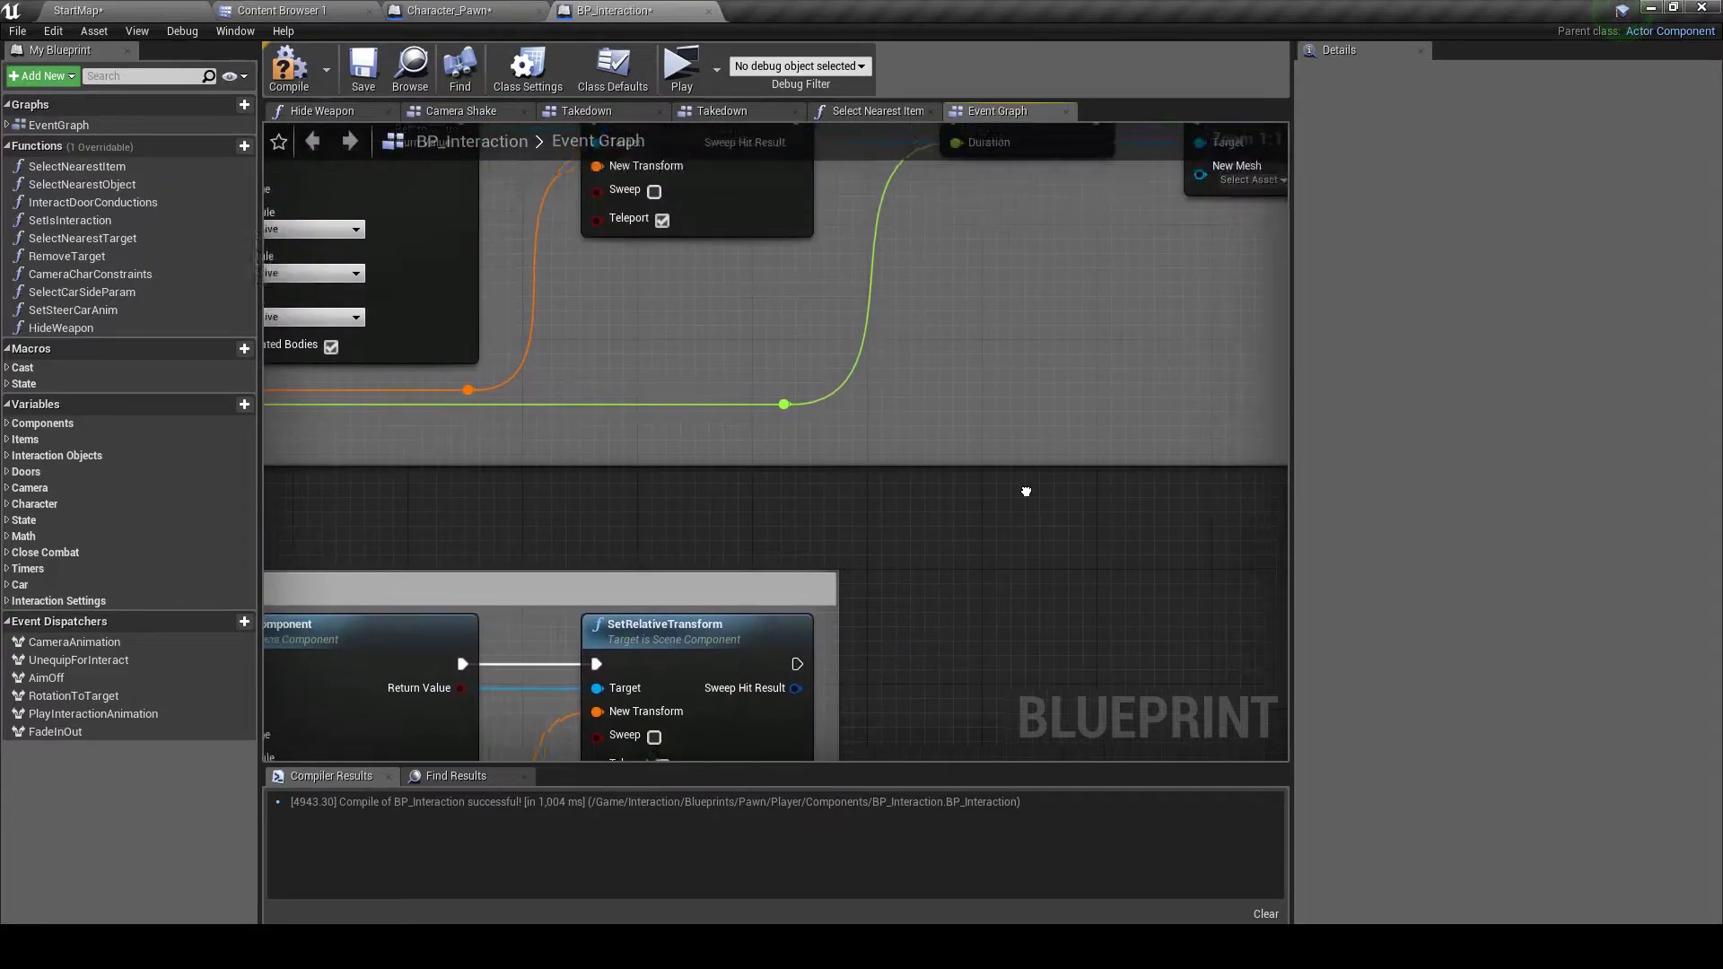
{"action": "right_click_drag", "start_coordinate": [1027, 492], "coordinate": [983, 287]}
{"action": "right_click_drag", "start_coordinate": [927, 577], "coordinate": [740, 408]}
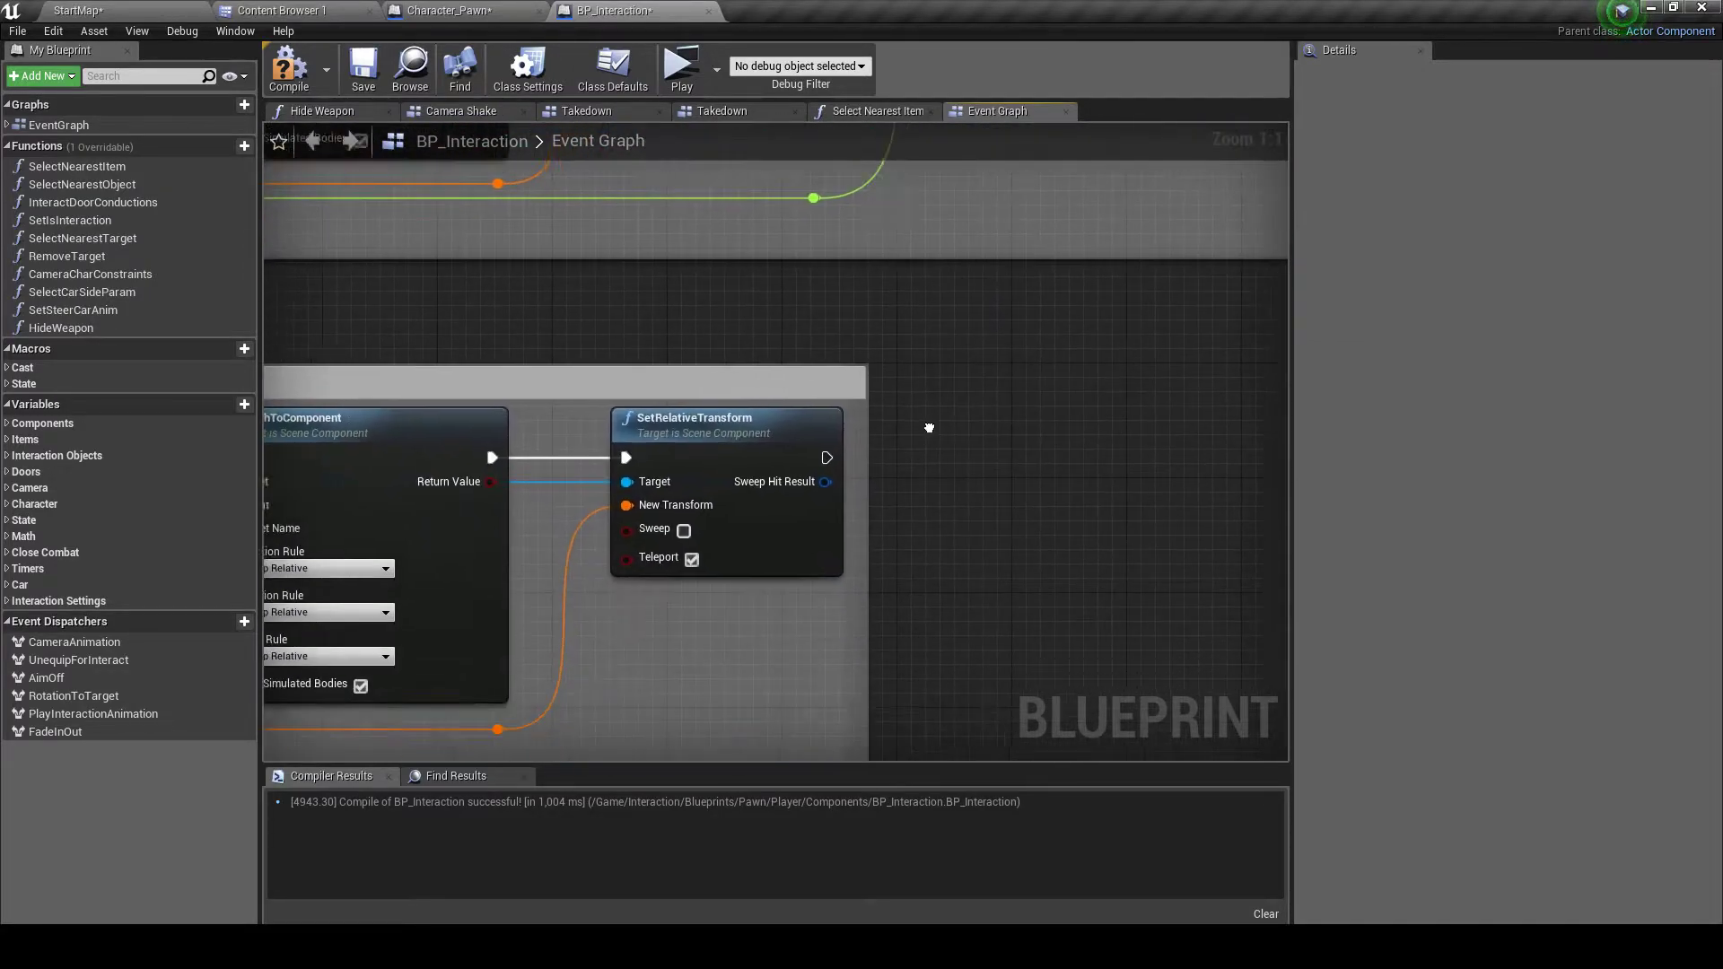
{"action": "scroll", "coordinate": [954, 465], "scroll_direction": "down", "scroll_amount": 5}
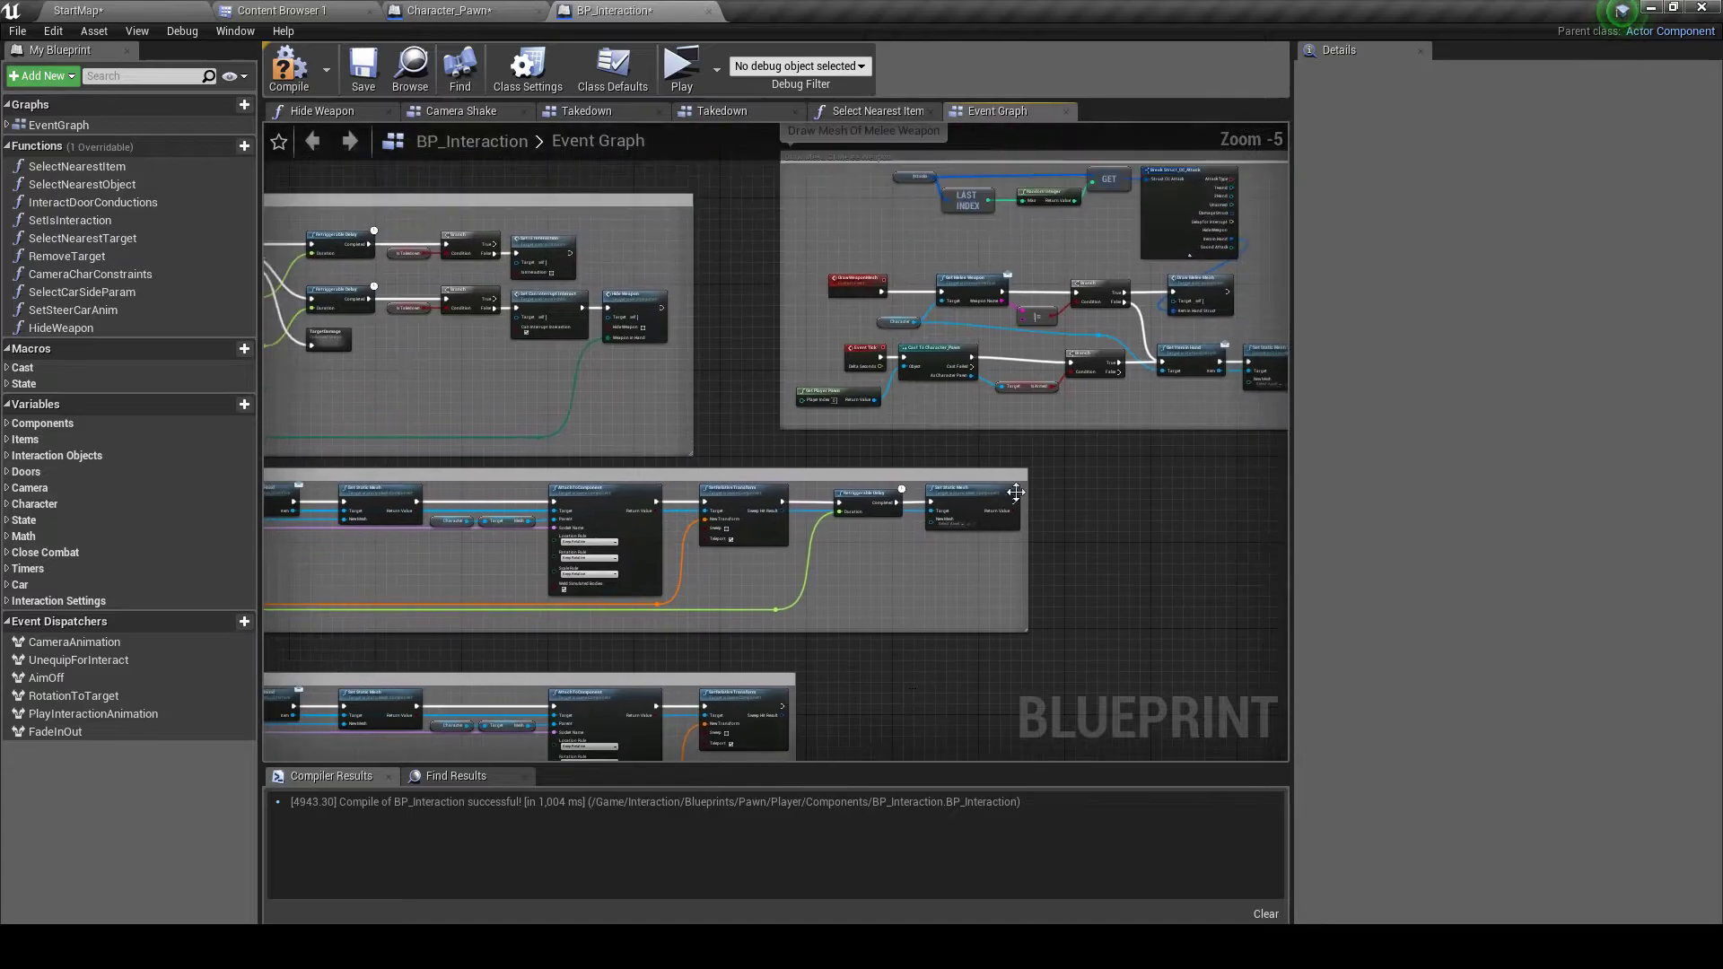
- Zoom onto Draw Mesh Of Melee Weapon, showing DrawWeaponMesh, Break Struct_CC_Attack and Draw Melee Mesh
{"action": "right_click_drag", "start_coordinate": [968, 467], "coordinate": [924, 707]}
{"action": "scroll", "coordinate": [912, 650], "scroll_direction": "up", "scroll_amount": 1}
{"action": "scroll", "coordinate": [880, 363], "scroll_direction": "up", "scroll_amount": 1}
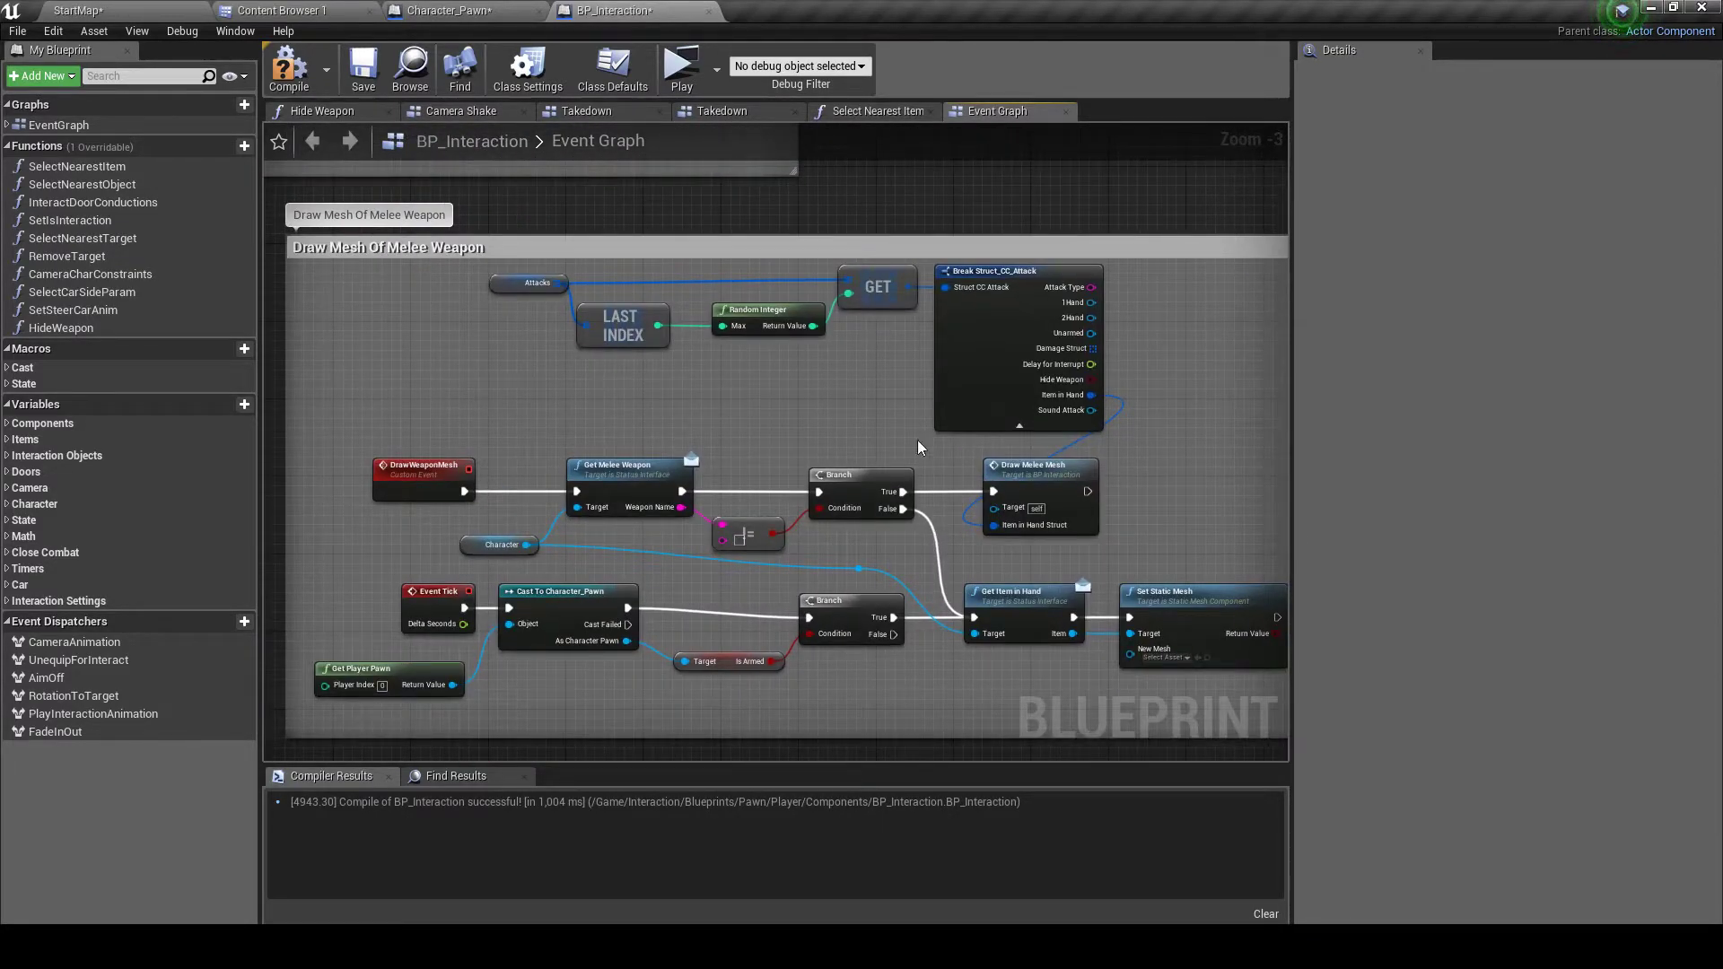
{"action": "scroll", "coordinate": [891, 364], "scroll_direction": "up", "scroll_amount": 1}
{"action": "scroll", "coordinate": [593, 373], "scroll_direction": "up", "scroll_amount": 1}
{"action": "mouse_move", "coordinate": [642, 351]}
{"action": "right_mouse_down"}
{"action": "mouse_move", "coordinate": [646, 333]}
{"action": "mouse_move", "coordinate": [618, 371]}
{"action": "right_mouse_up"}
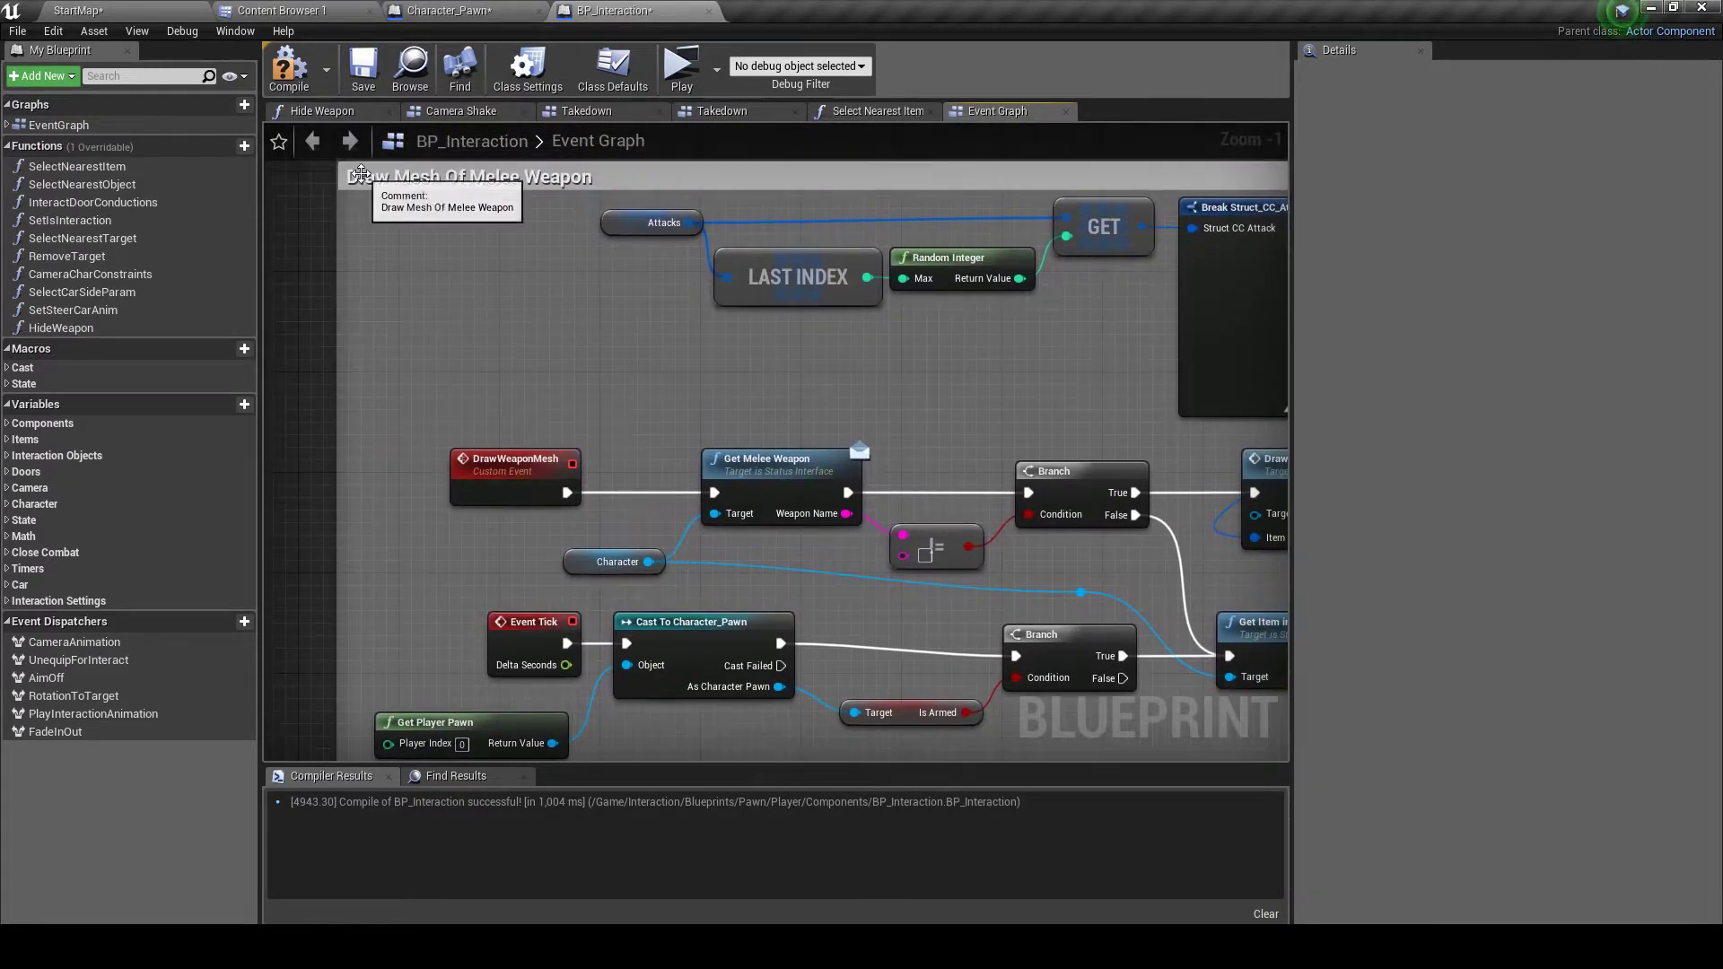
{"action": "right_click_drag", "start_coordinate": [717, 325], "coordinate": [687, 314]}
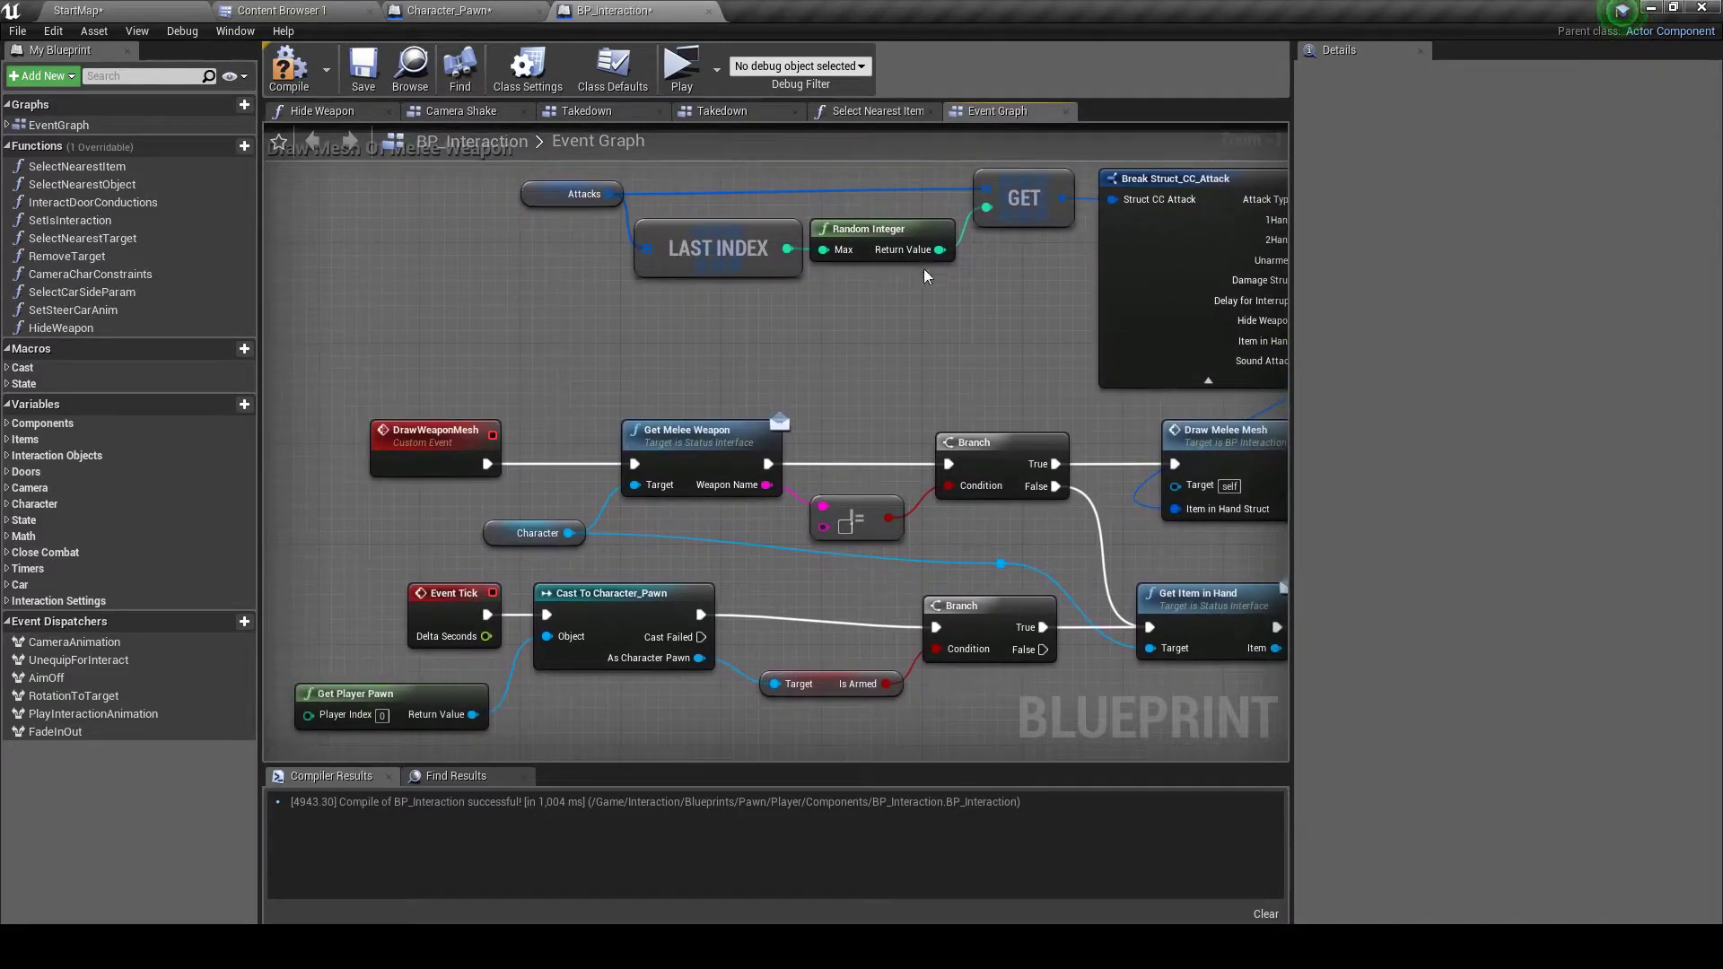
{"action": "mouse_move", "coordinate": [927, 276]}
{"action": "right_mouse_down"}
{"action": "mouse_move", "coordinate": [855, 350]}
{"action": "mouse_move", "coordinate": [692, 351]}
{"action": "right_mouse_up"}
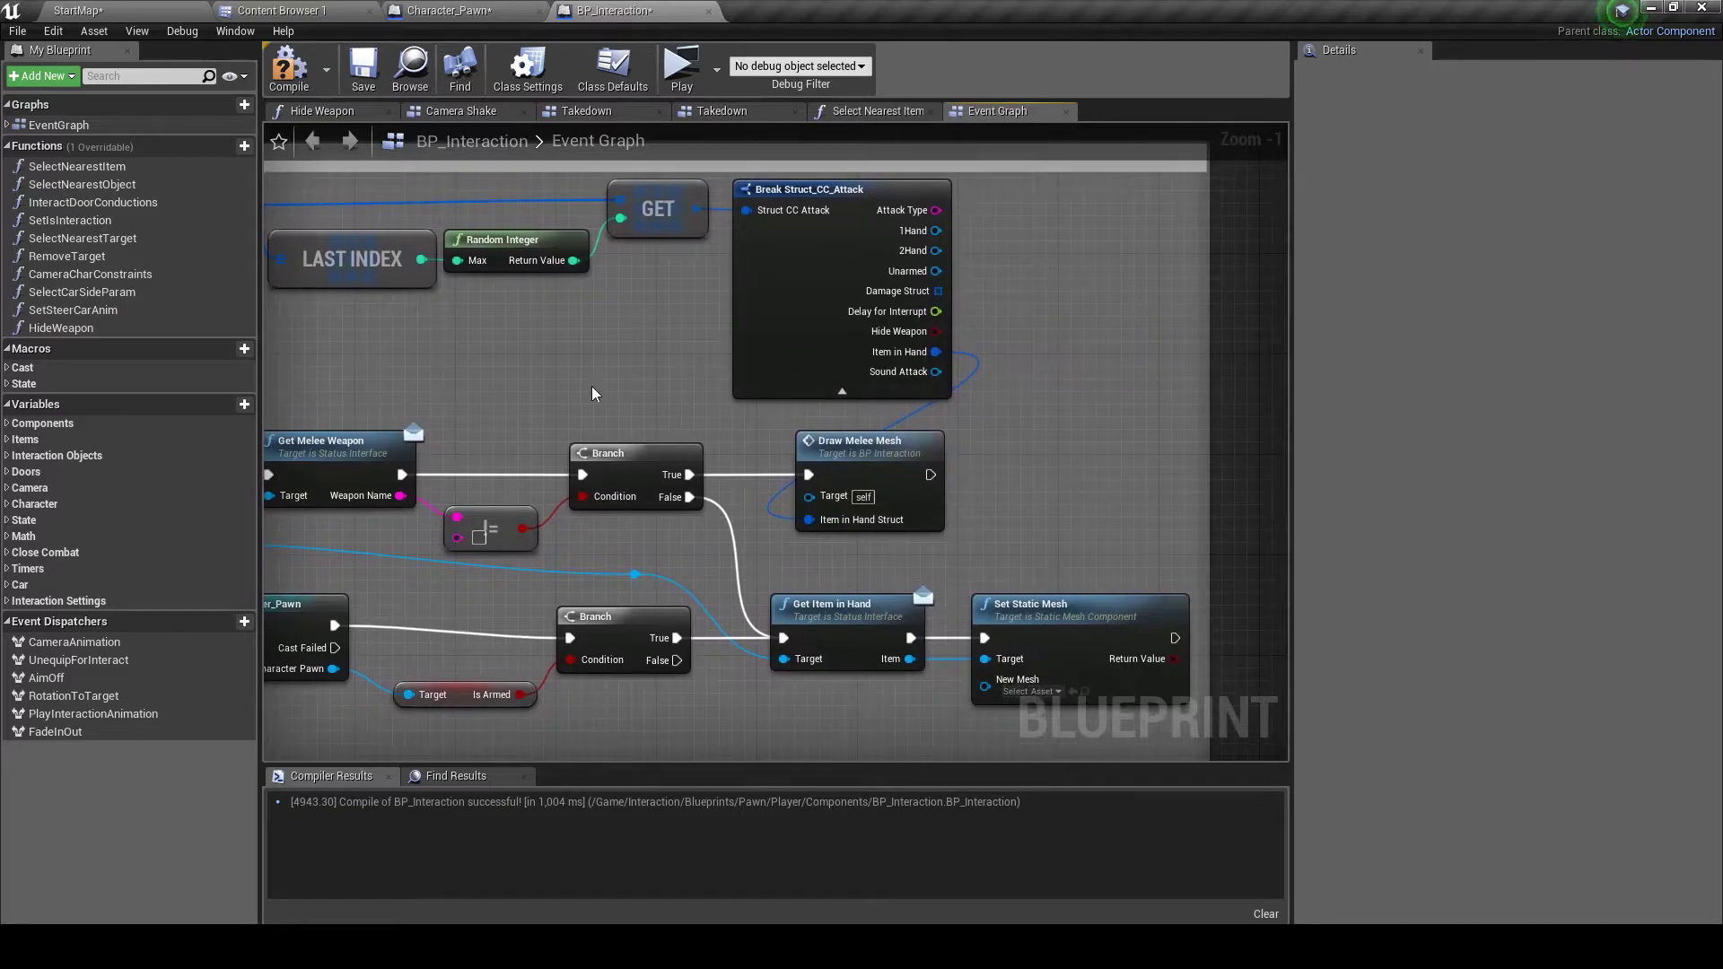
{"action": "right_click_drag", "start_coordinate": [586, 378], "coordinate": [881, 366]}
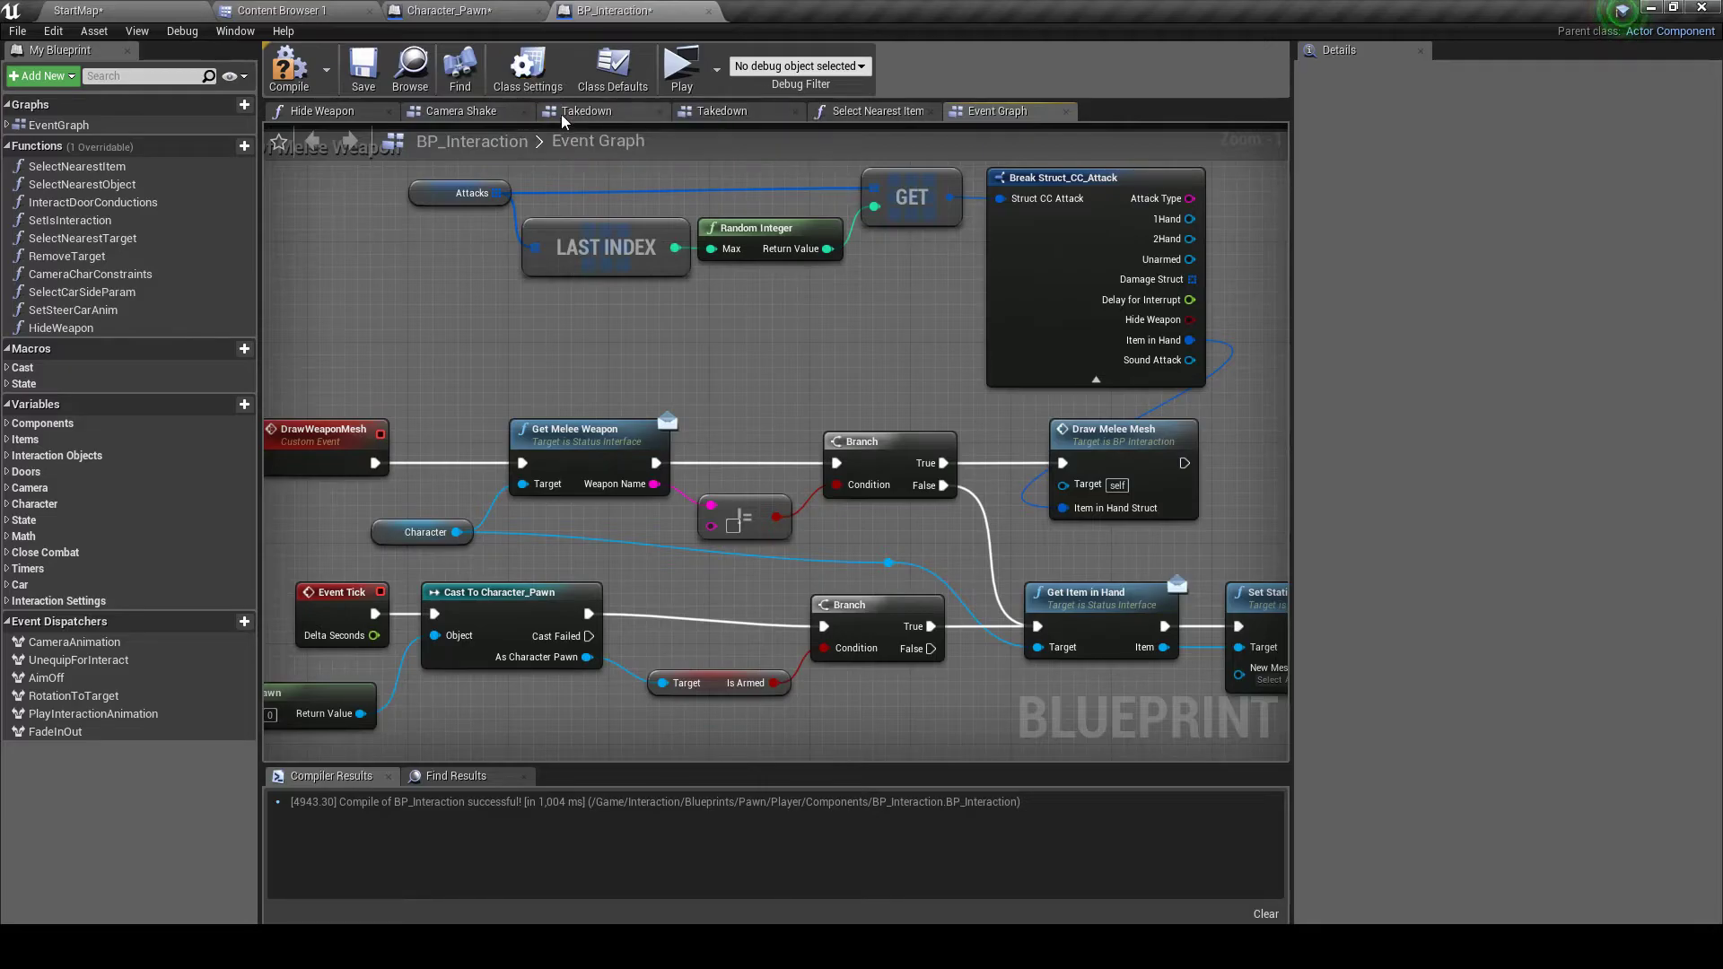
- In Character_Pawn, inspect the Equip Weapon Melee collapsed graph under Weapon Manager Events
{"action": "left_click", "coordinate": [449, 13]}
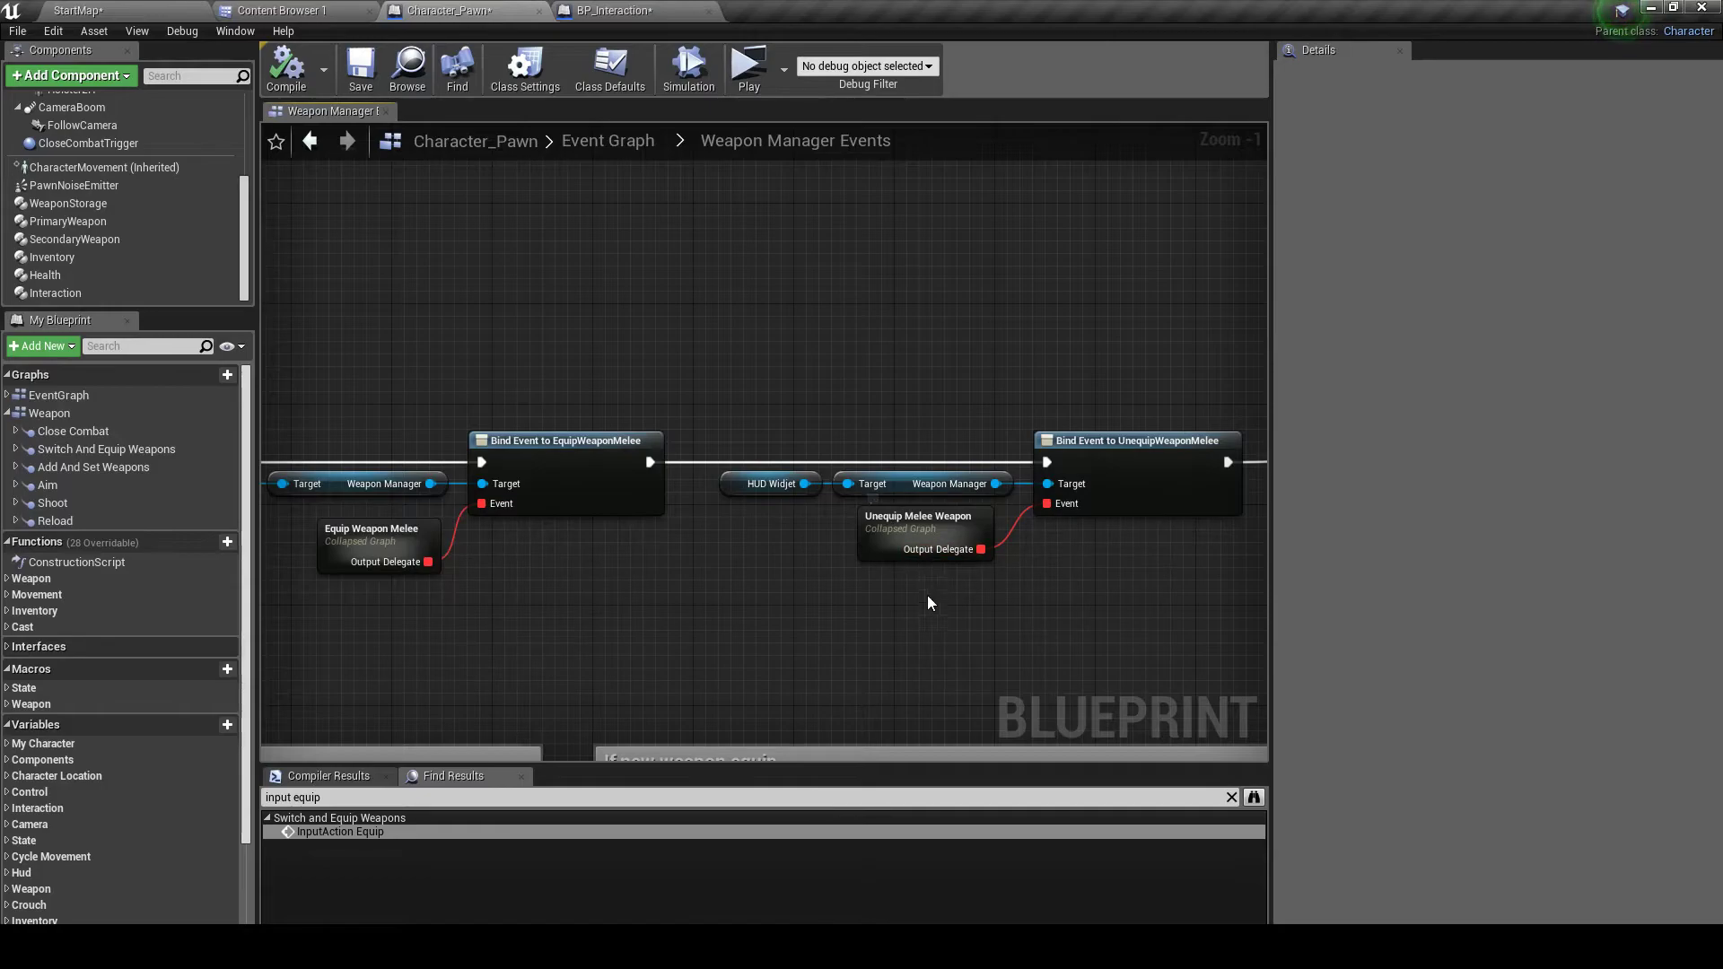
{"action": "double_click", "coordinate": [375, 542]}
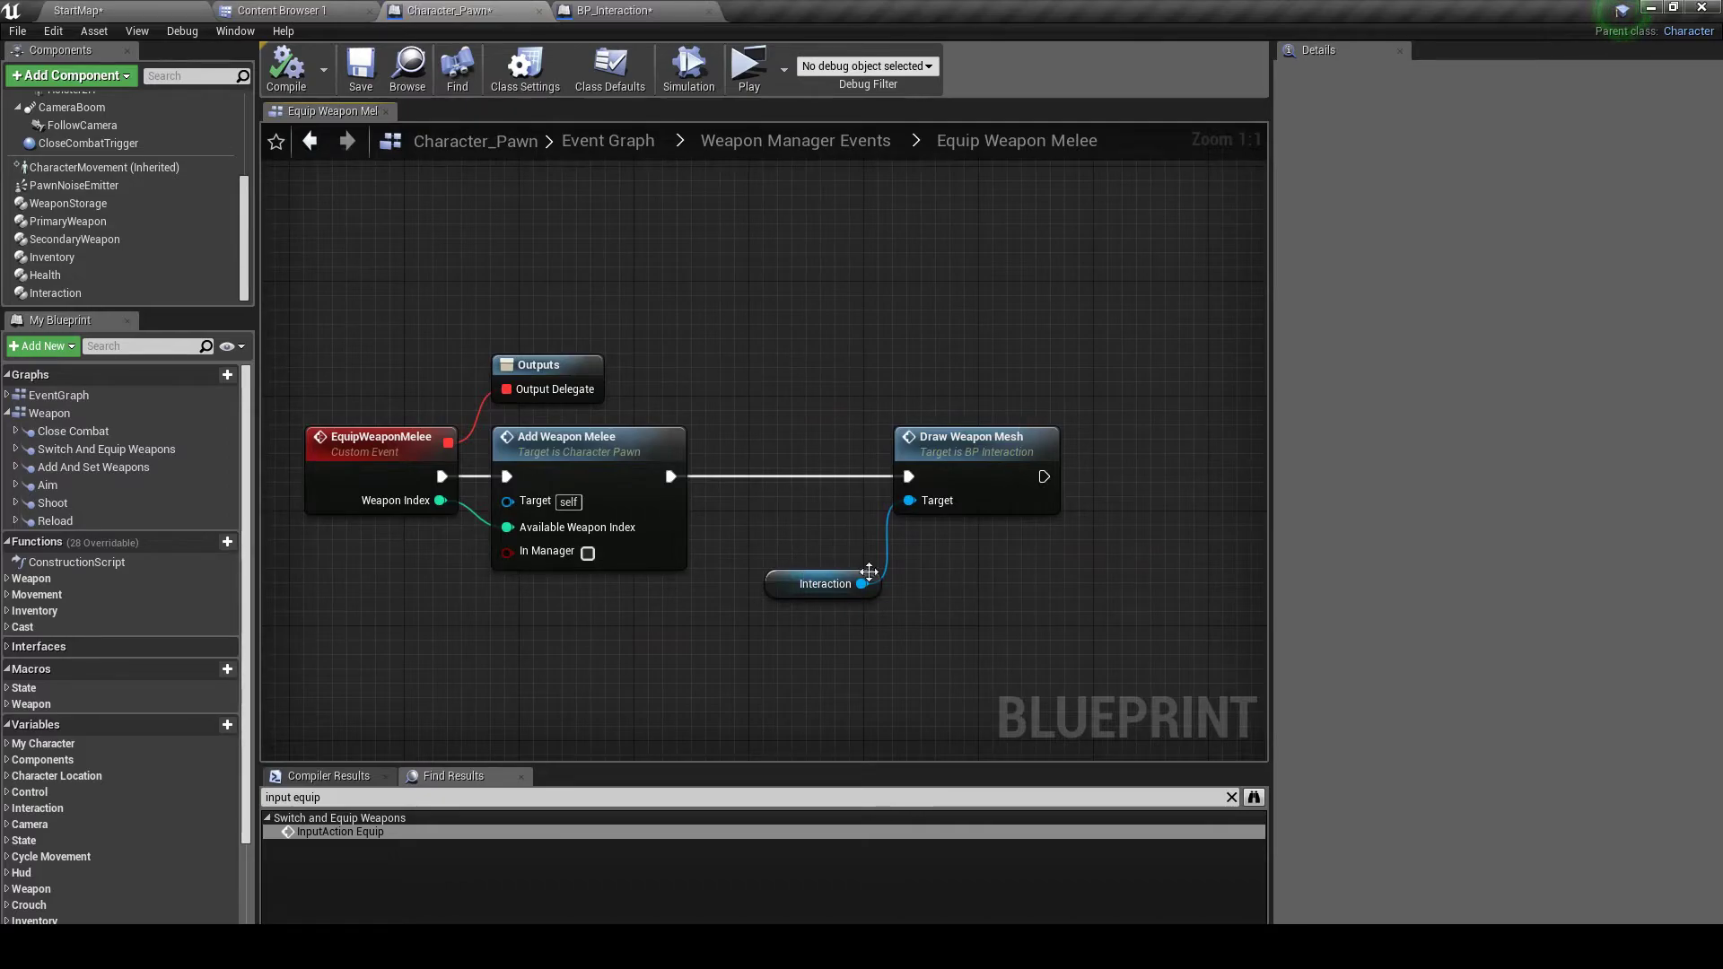
{"action": "left_click", "coordinate": [805, 151]}
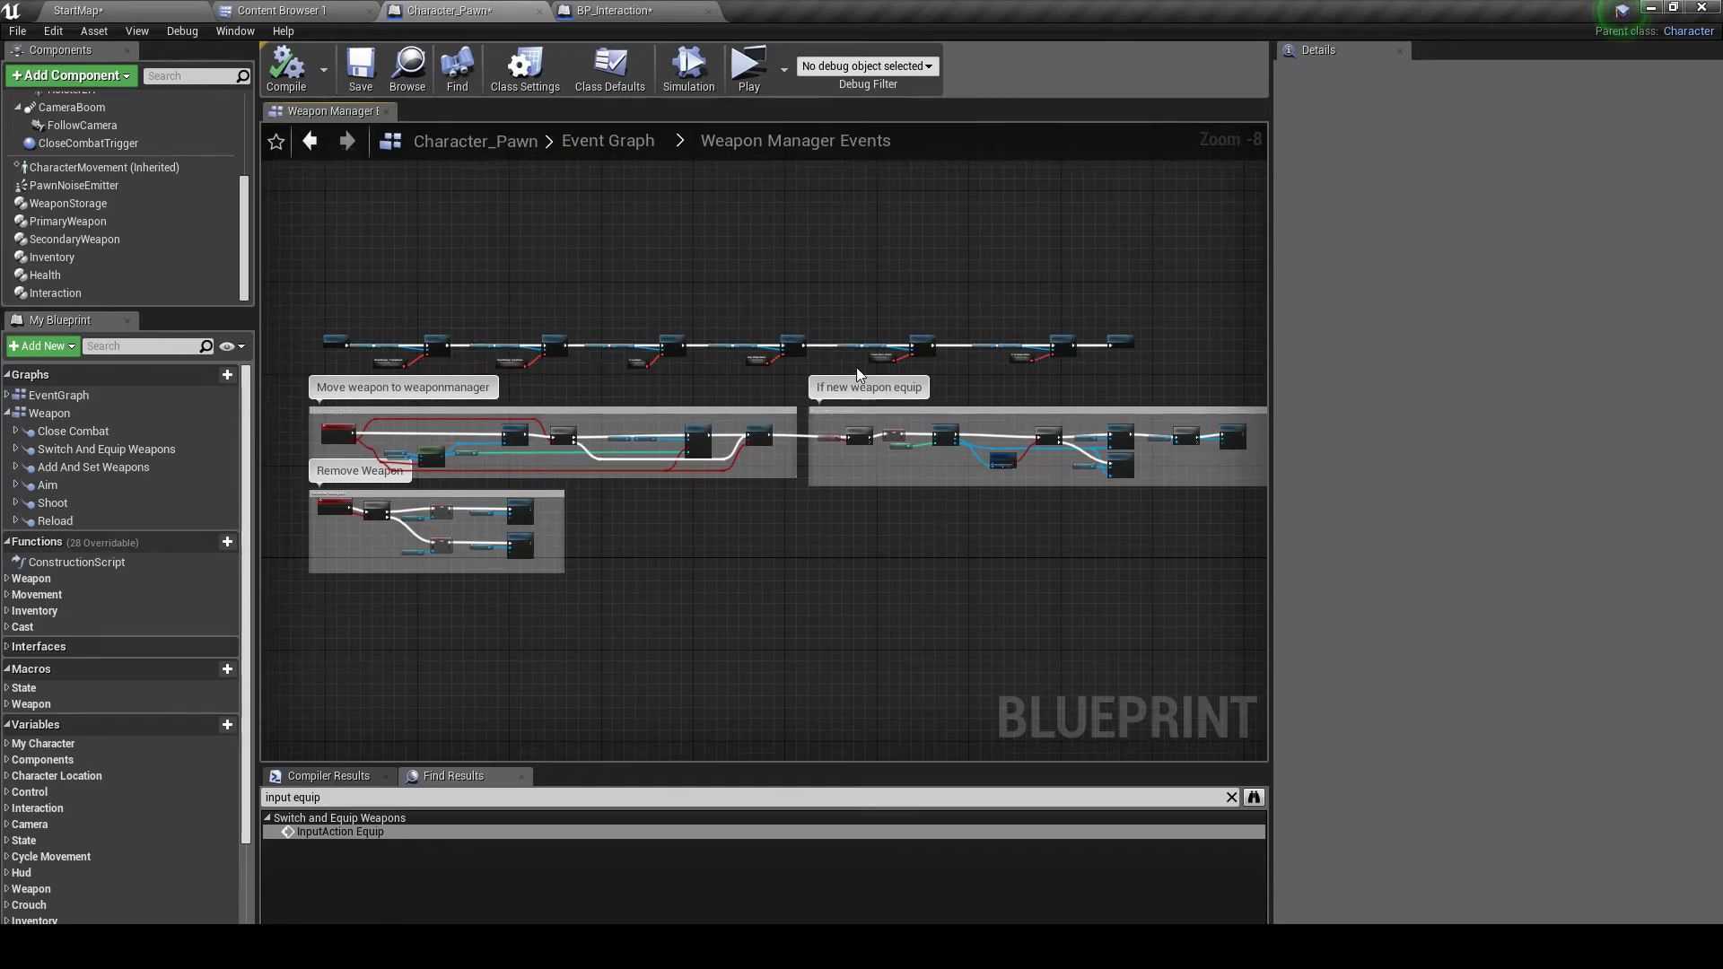
- Inspect the Unequip Melee Weapon collapsed graph, then return to the StartMap level
{"action": "scroll", "coordinate": [856, 375], "scroll_direction": "up", "scroll_amount": 8}
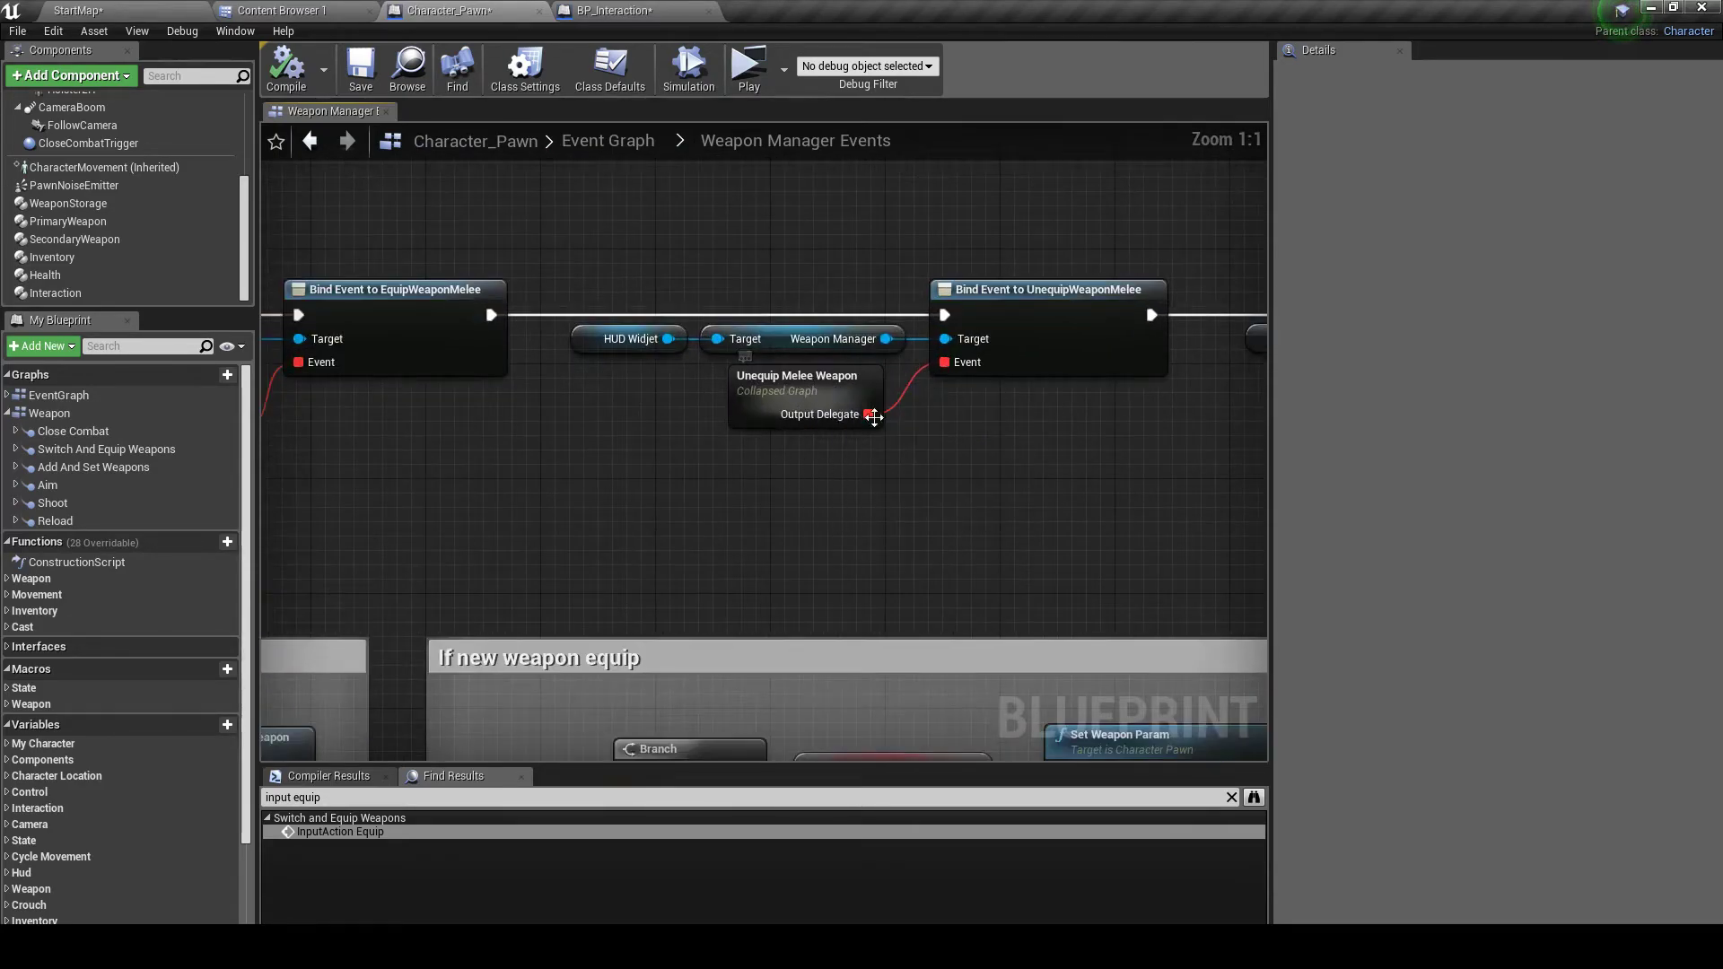
{"action": "double_click", "coordinate": [822, 402]}
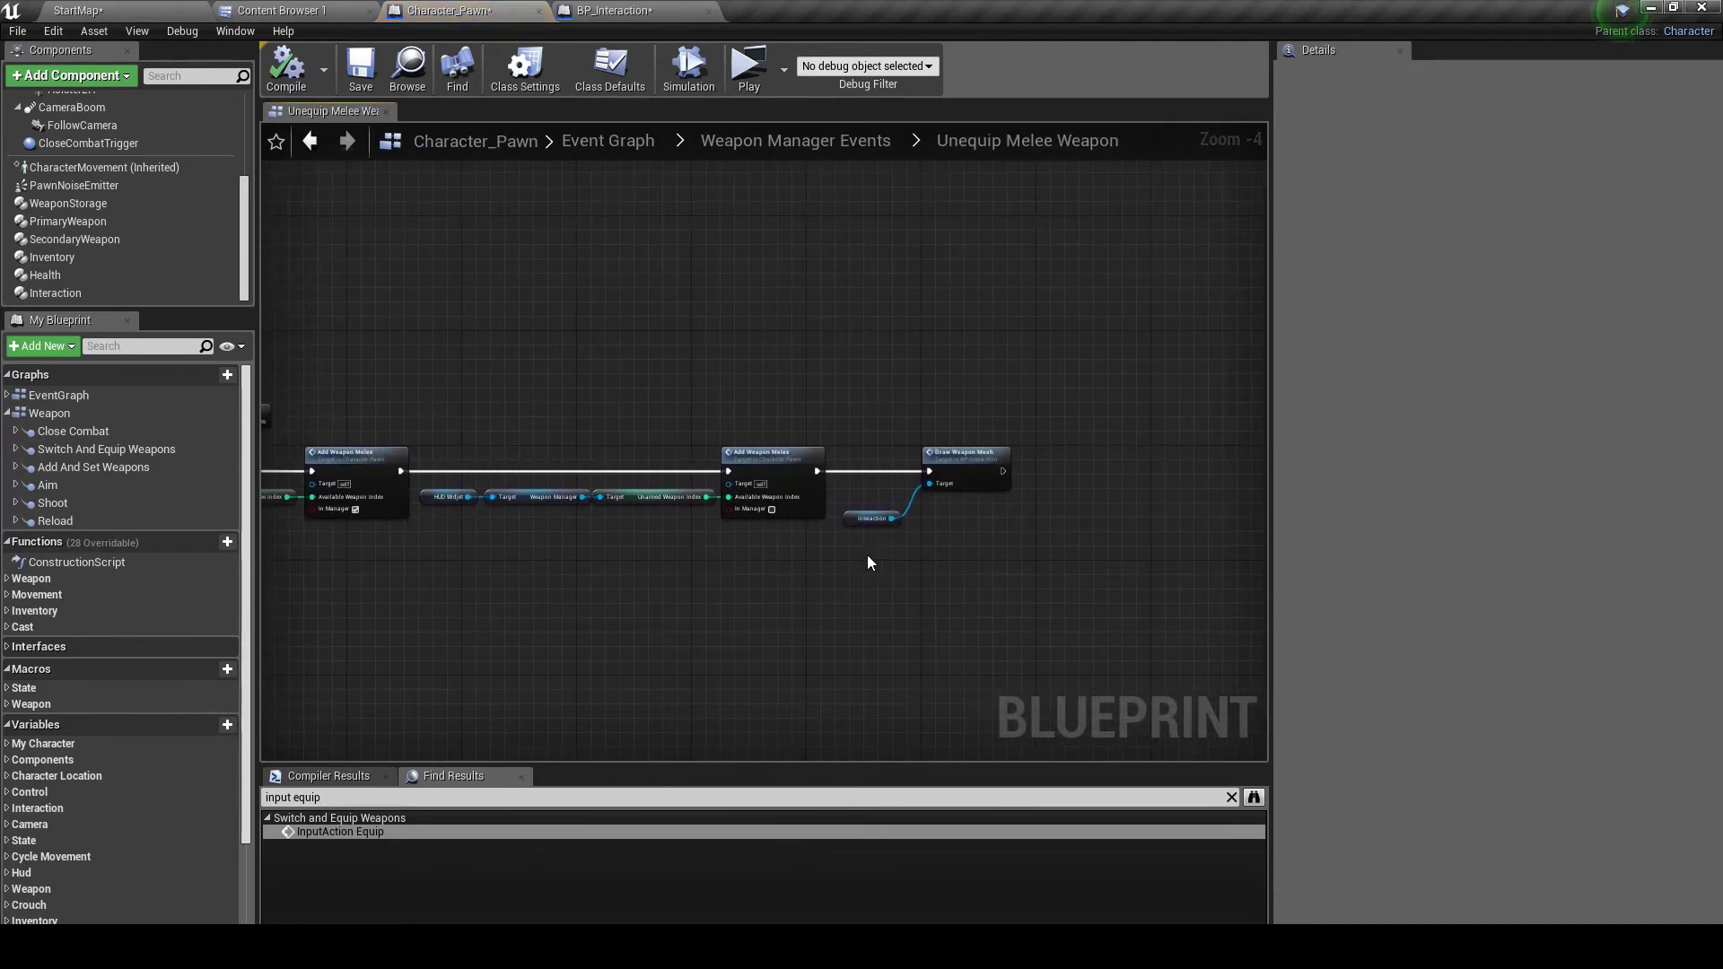
{"action": "scroll", "coordinate": [790, 503], "scroll_direction": "up", "scroll_amount": 2}
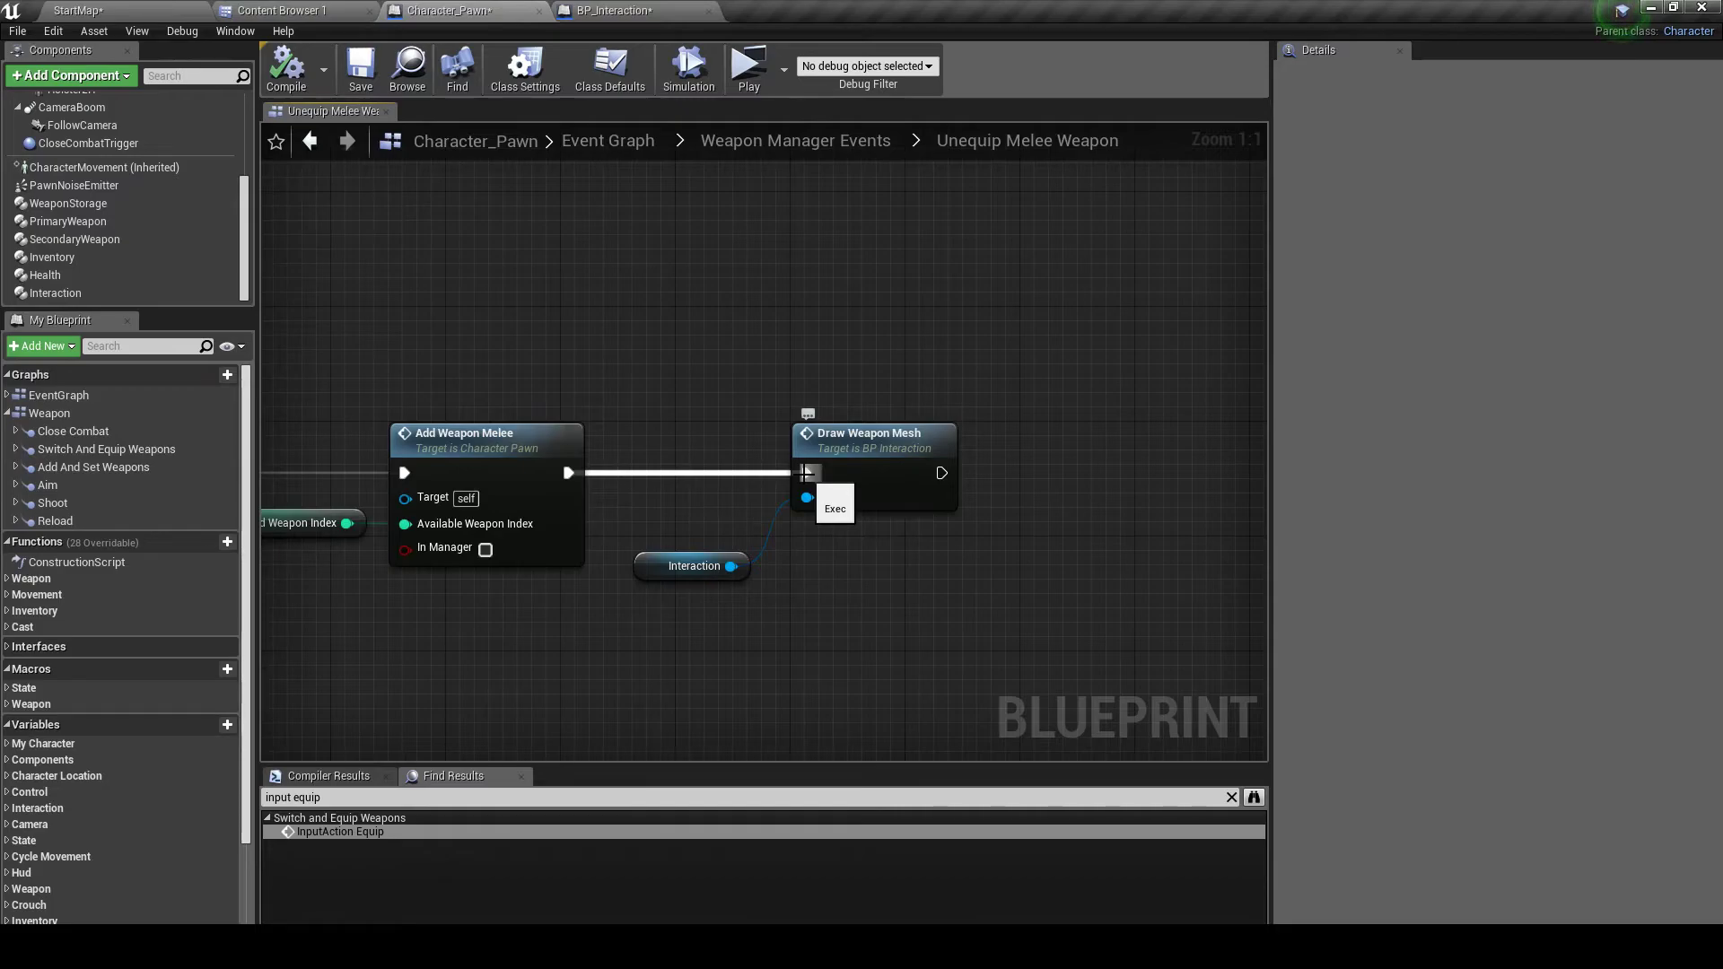
{"action": "left_click", "coordinate": [139, 14]}
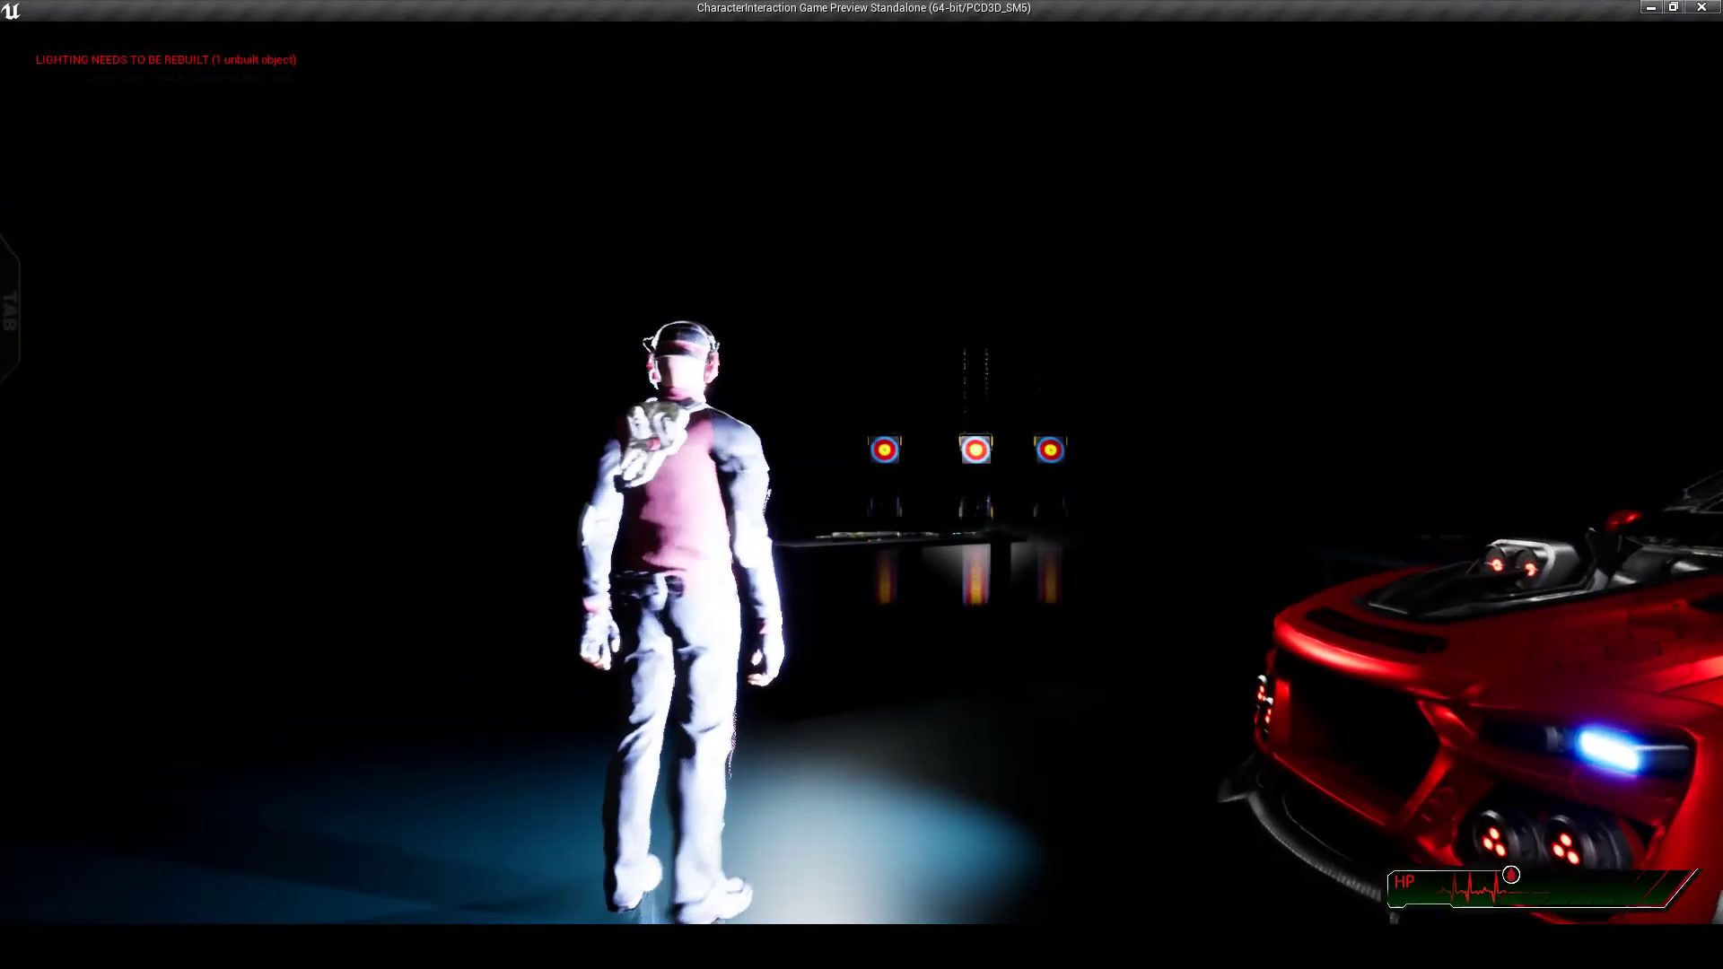
- Walk to the weapons table, pick up the knife, and check the inventory
{"action": "key", "text": "w"}
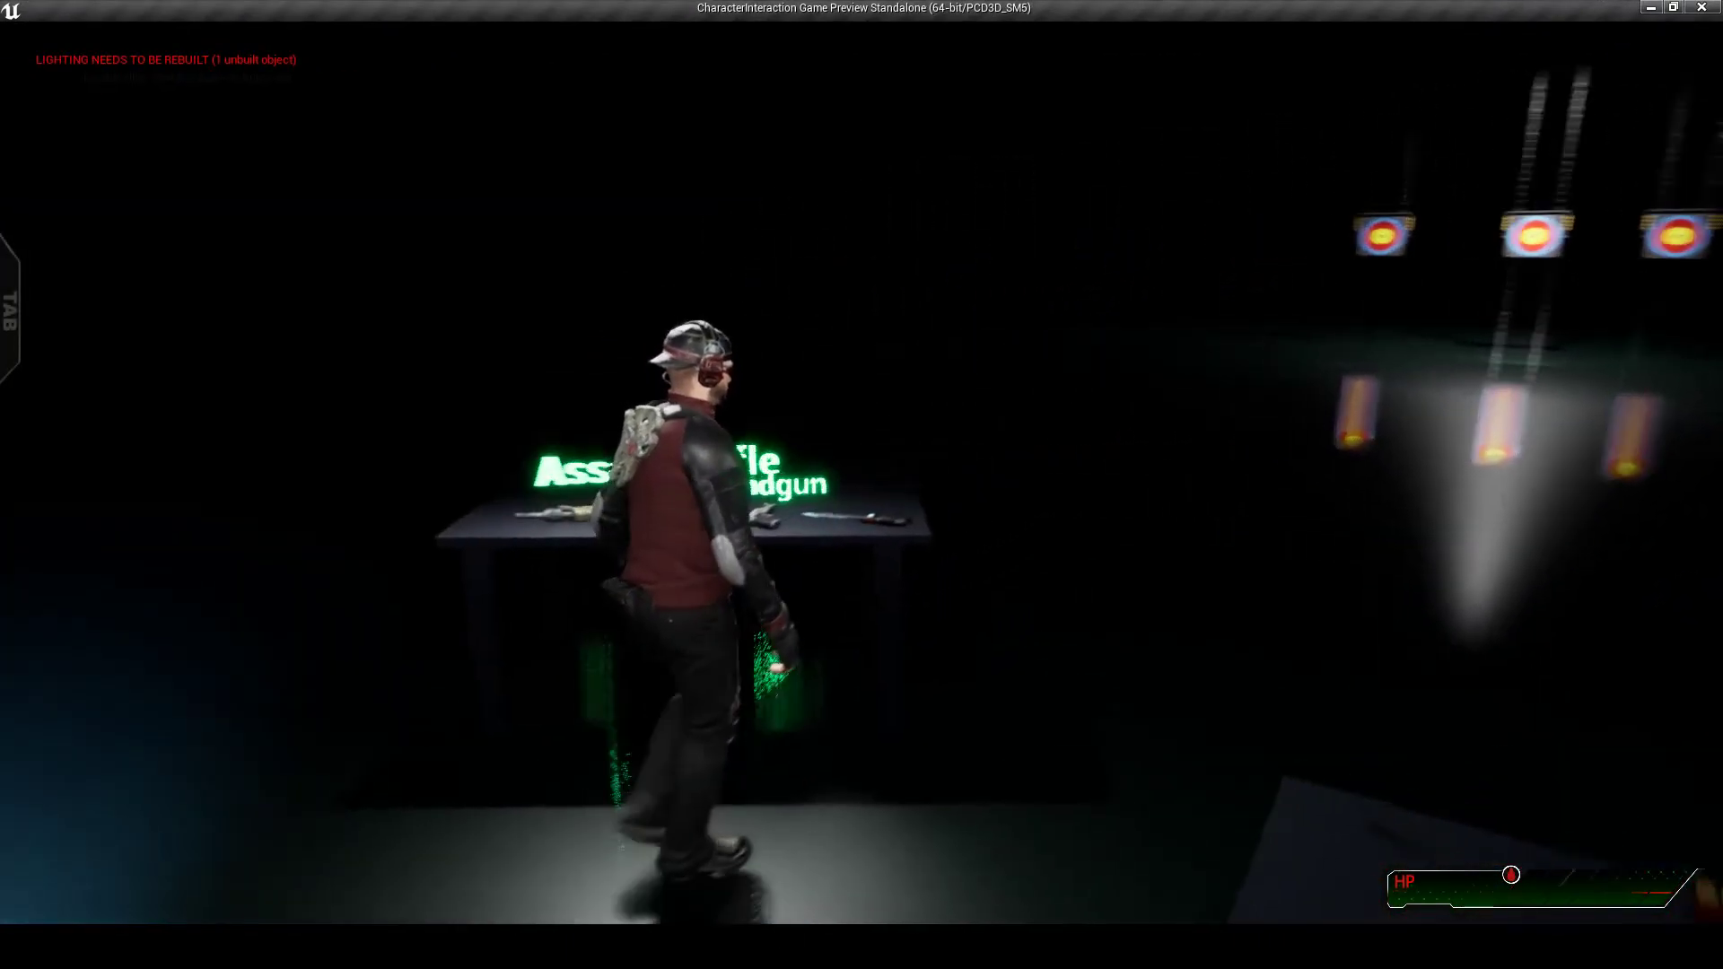
{"action": "key", "text": "e"}
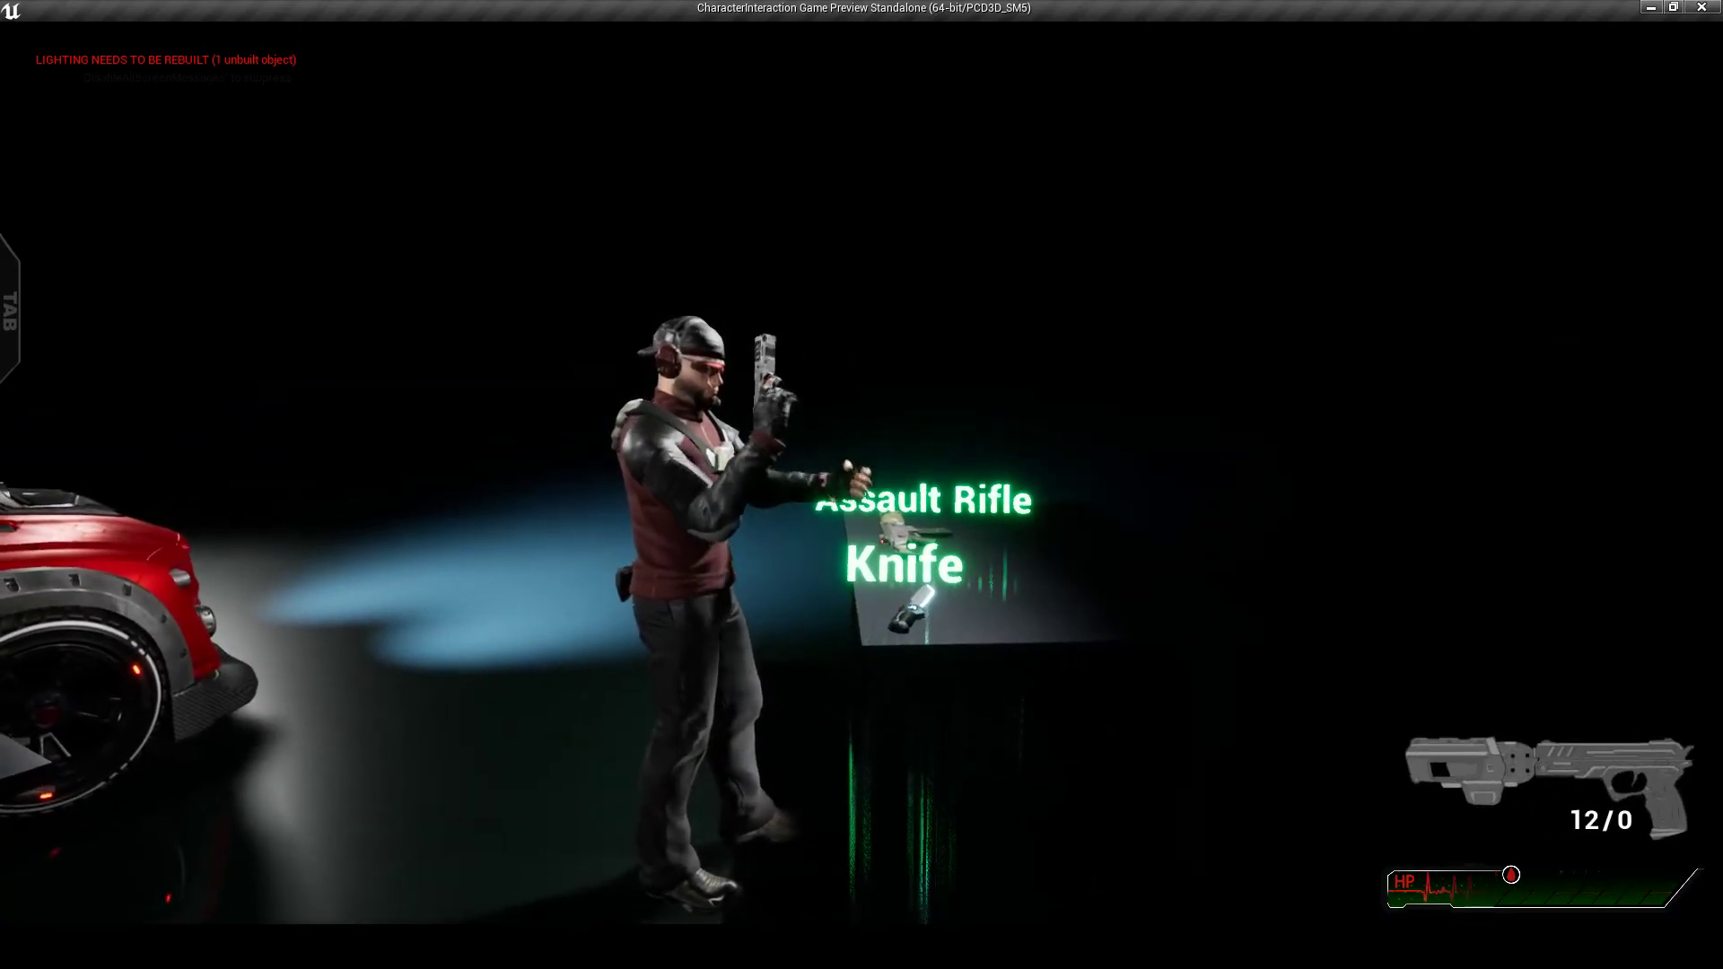
{"action": "key", "text": "e"}
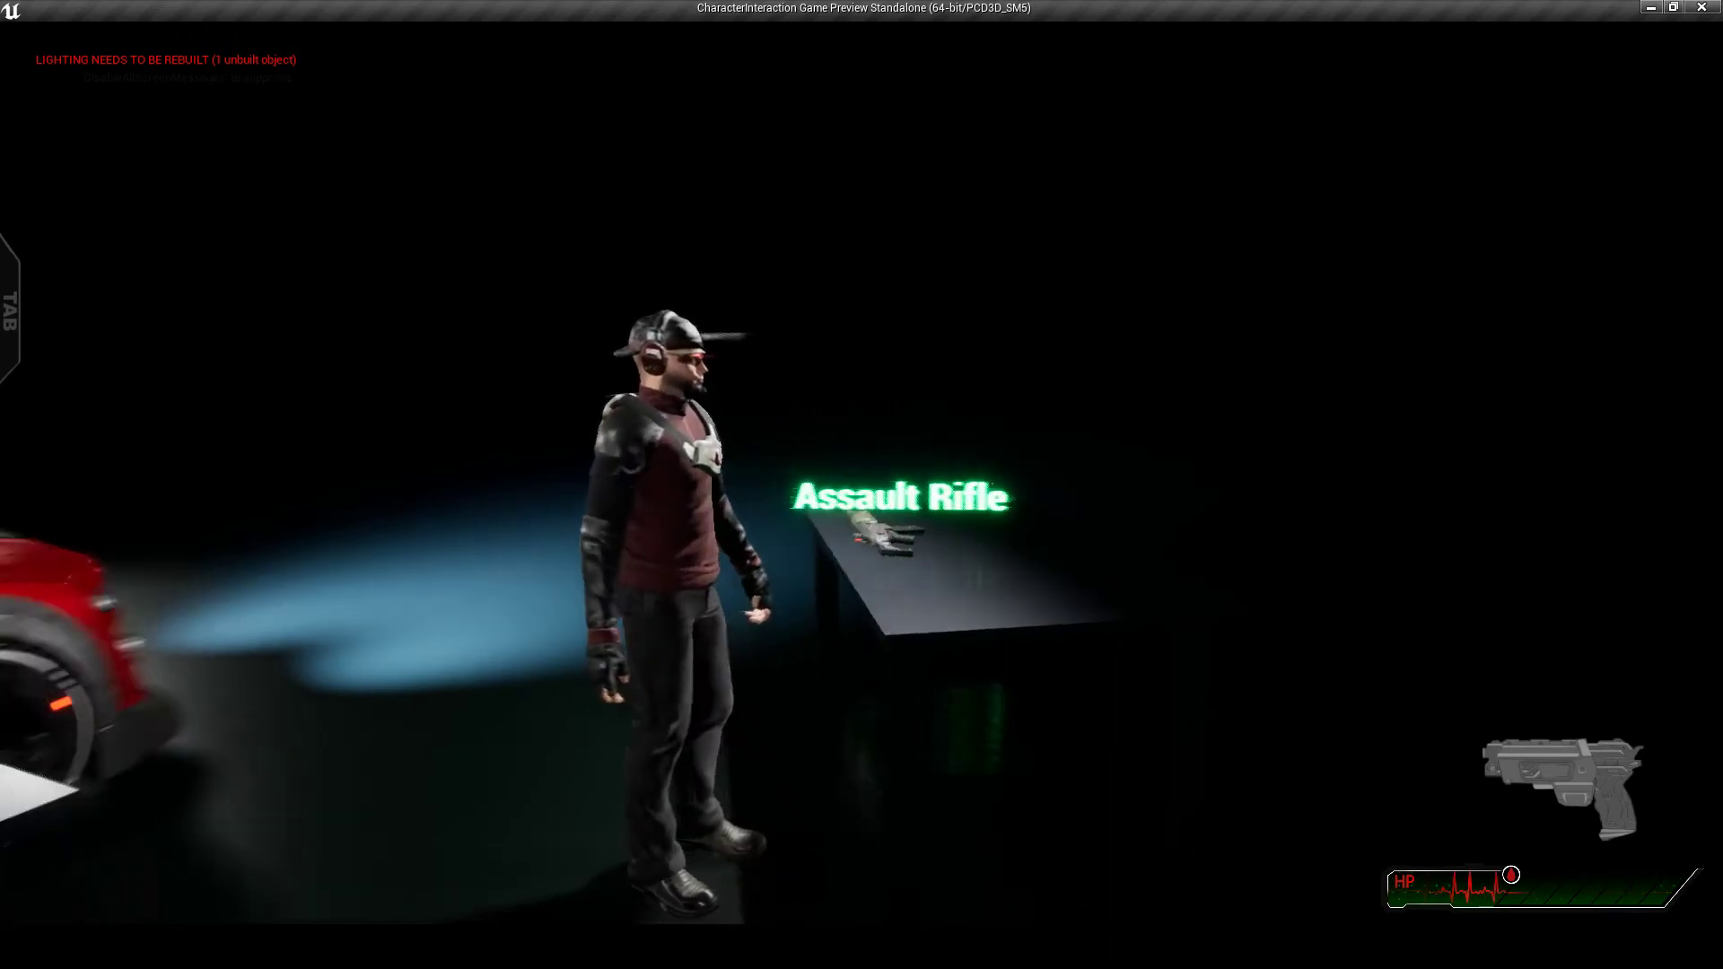
{"action": "key", "text": "Tab"}
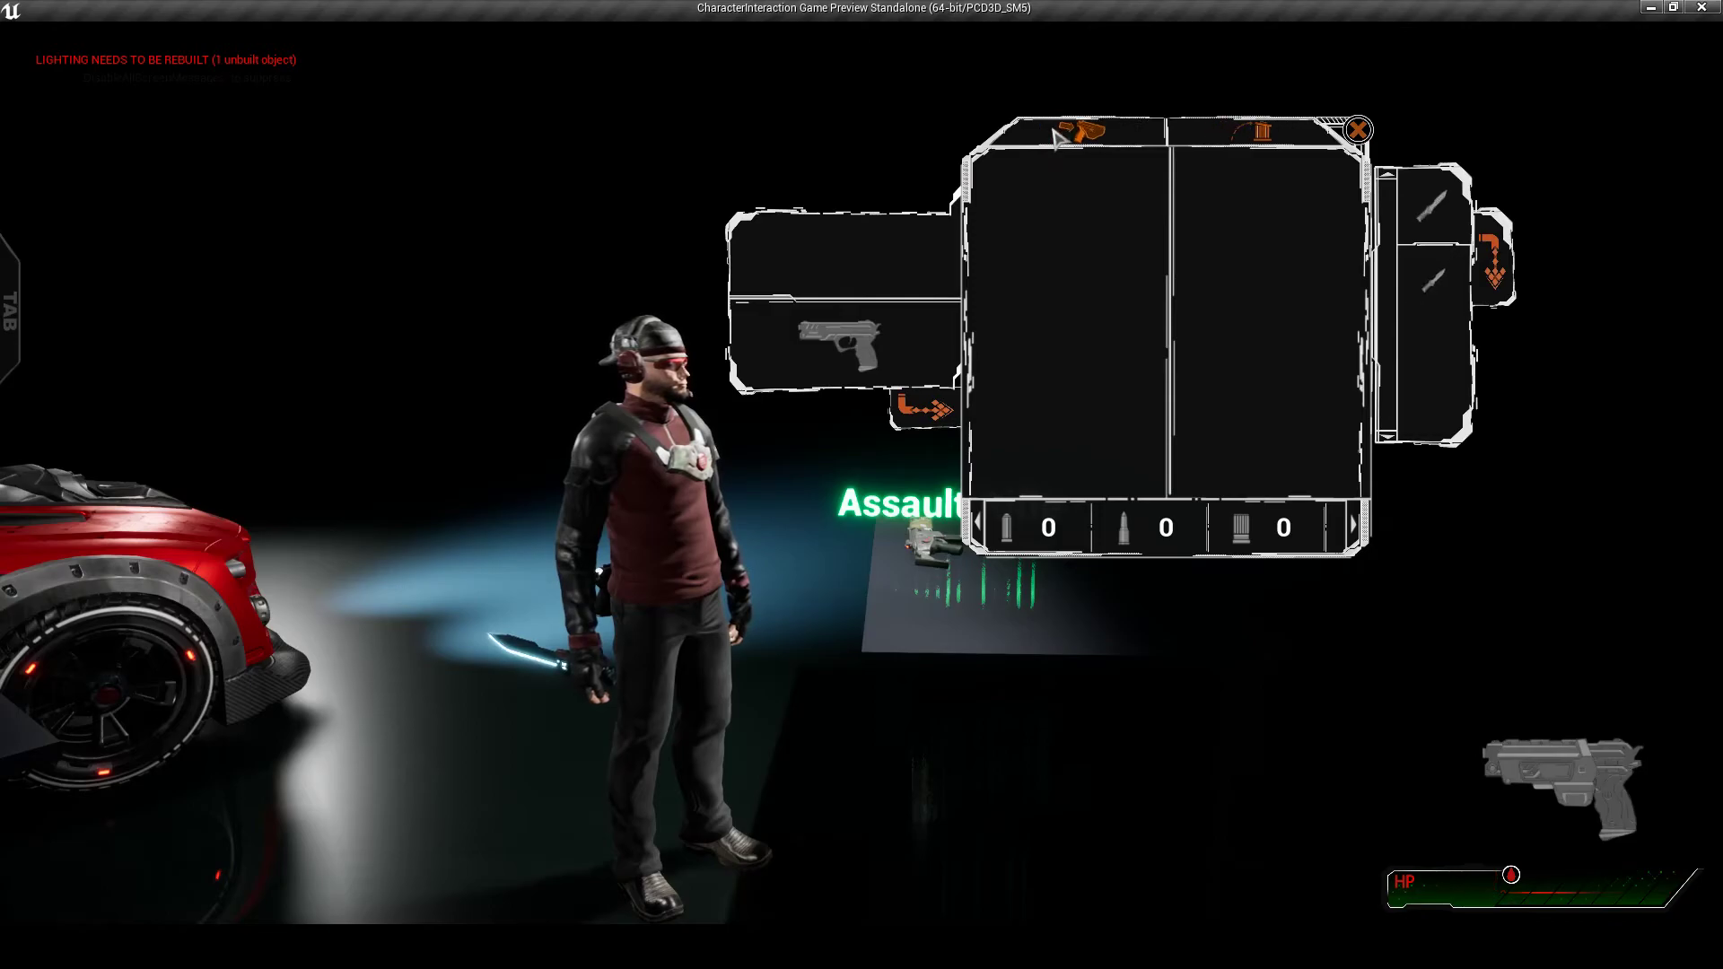
{"action": "key", "text": "Tab"}
- Unequip the knife through the inventory and draw the pistol with key 1, showing 12/0 ammo
{"action": "key", "text": "e"}
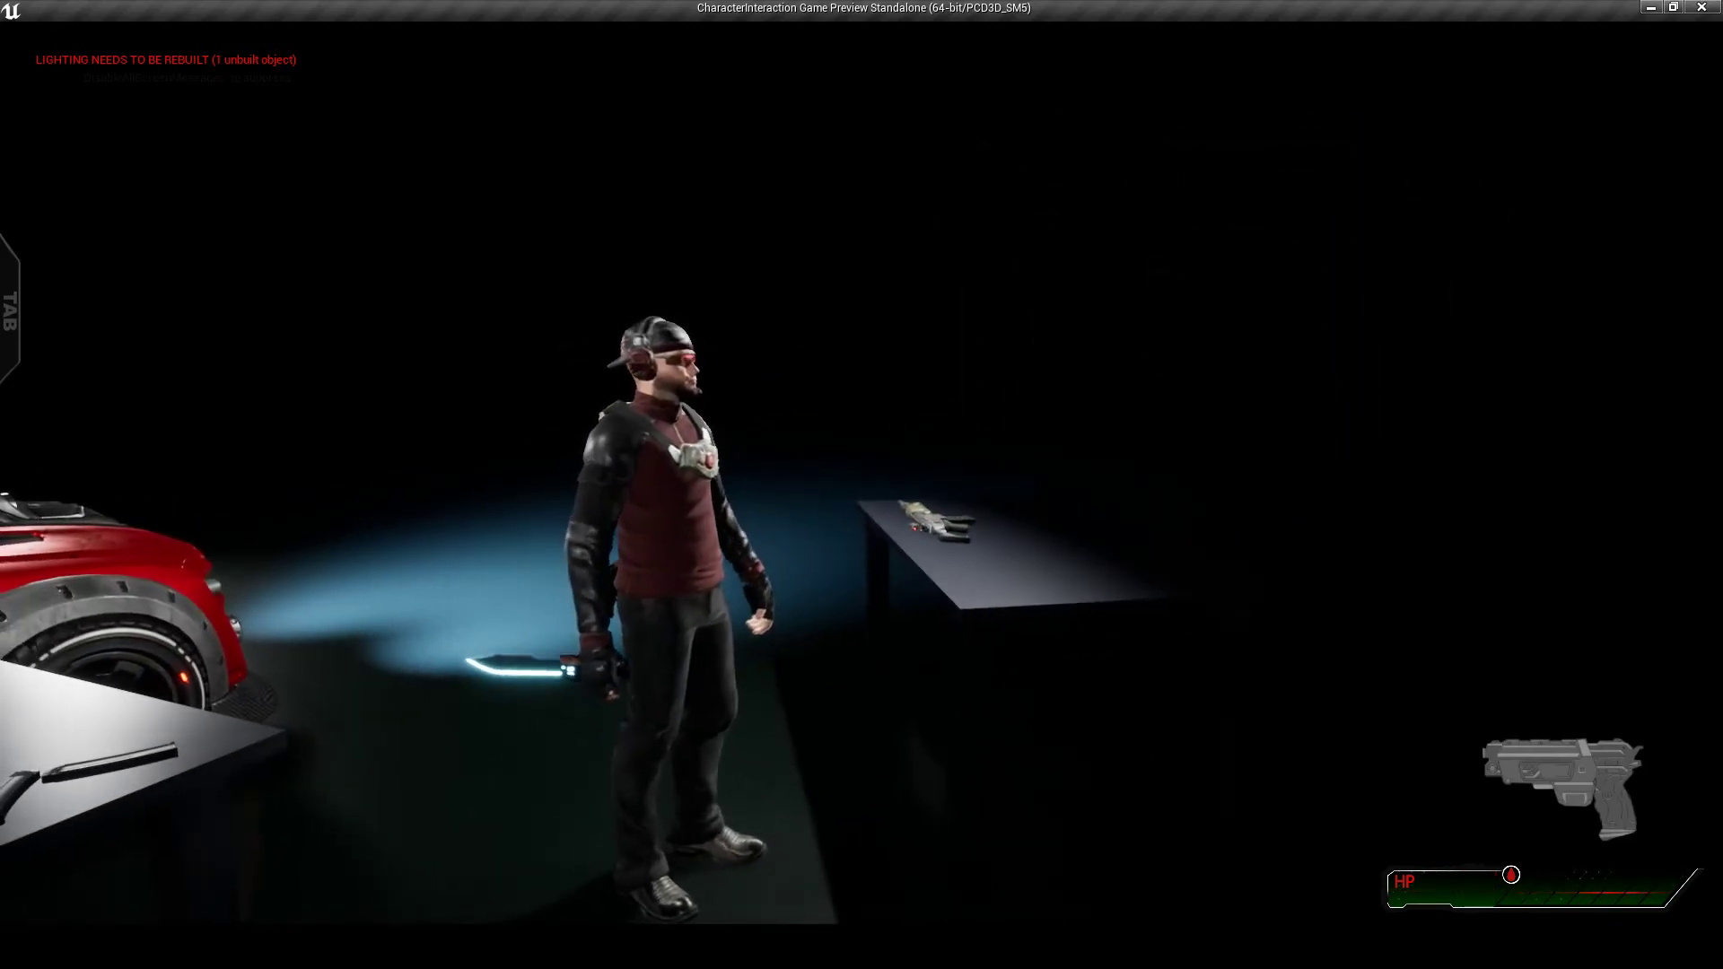
{"action": "key", "text": "Tab"}
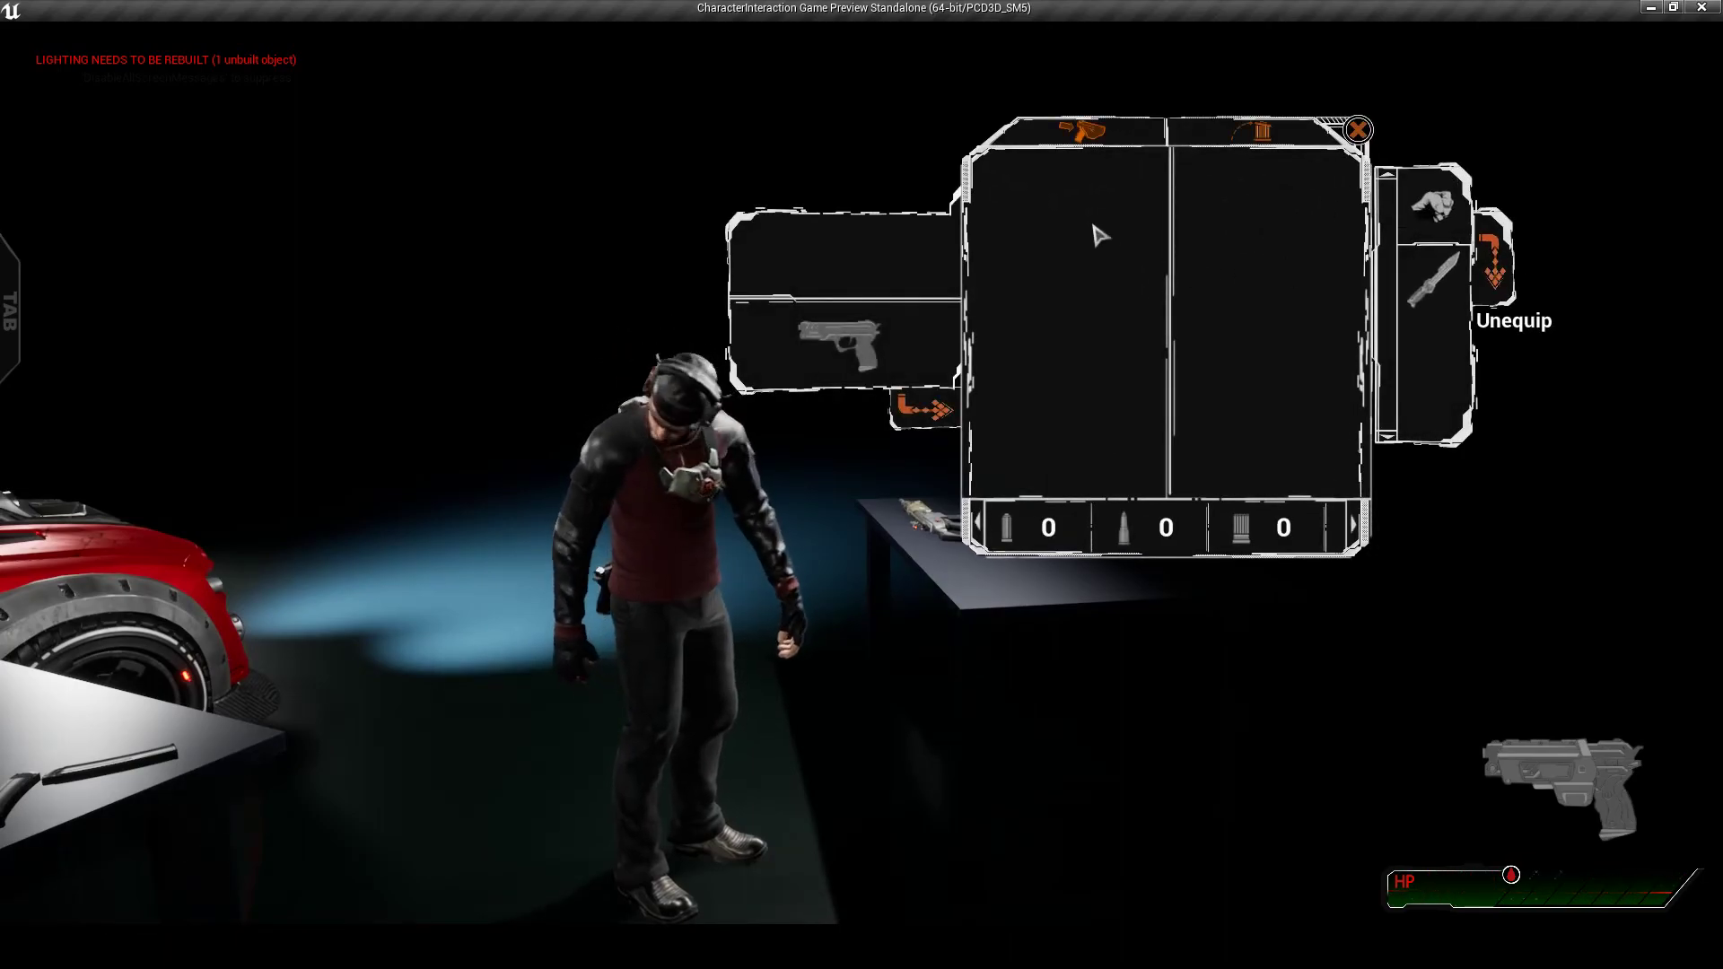
{"action": "key", "text": "Tab"}
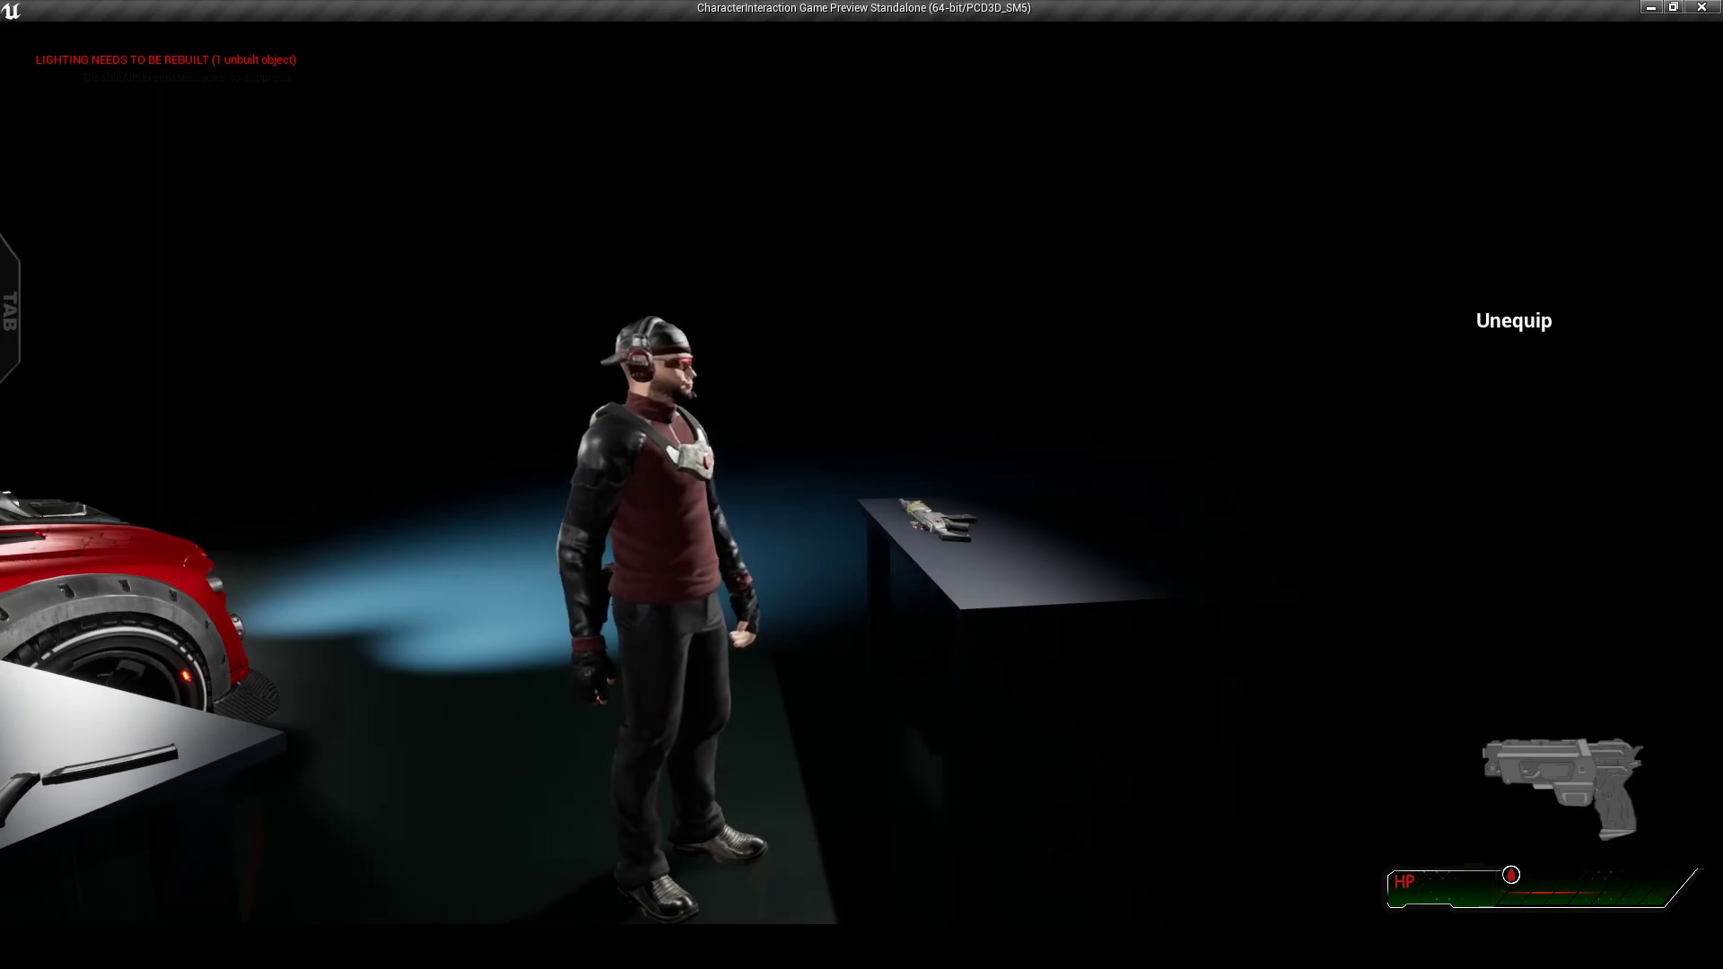
{"action": "key", "text": "1"}
{"action": "key", "text": "Tab"}
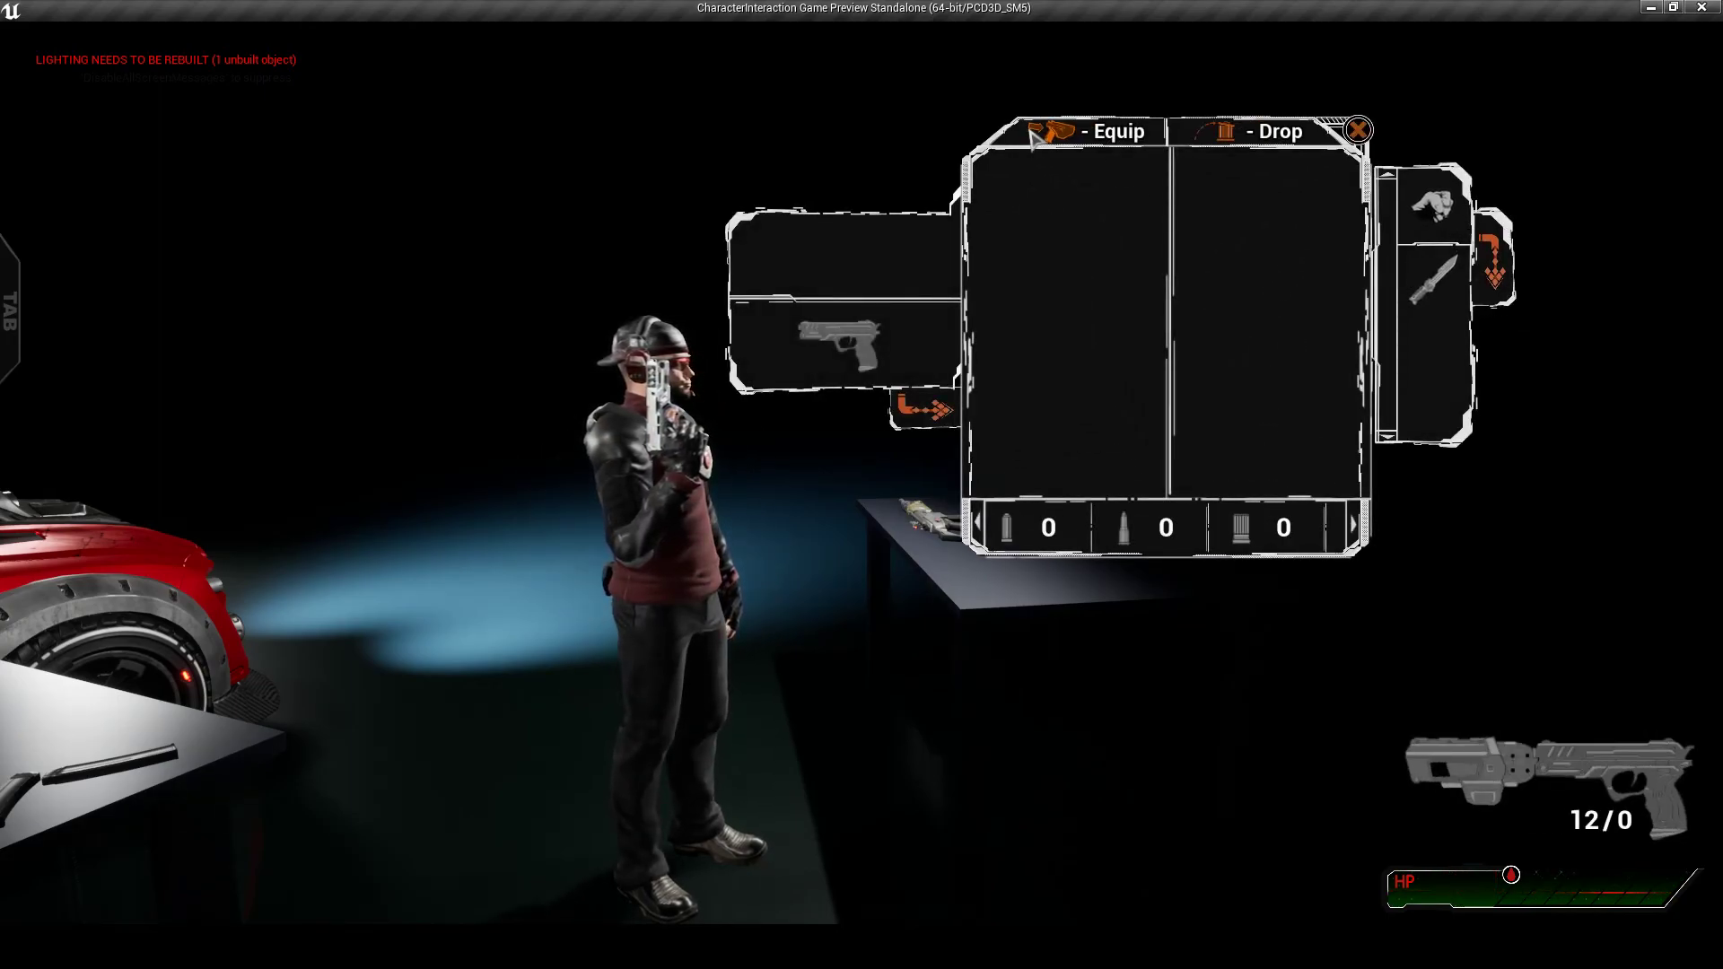
{"action": "key", "text": "Tab"}
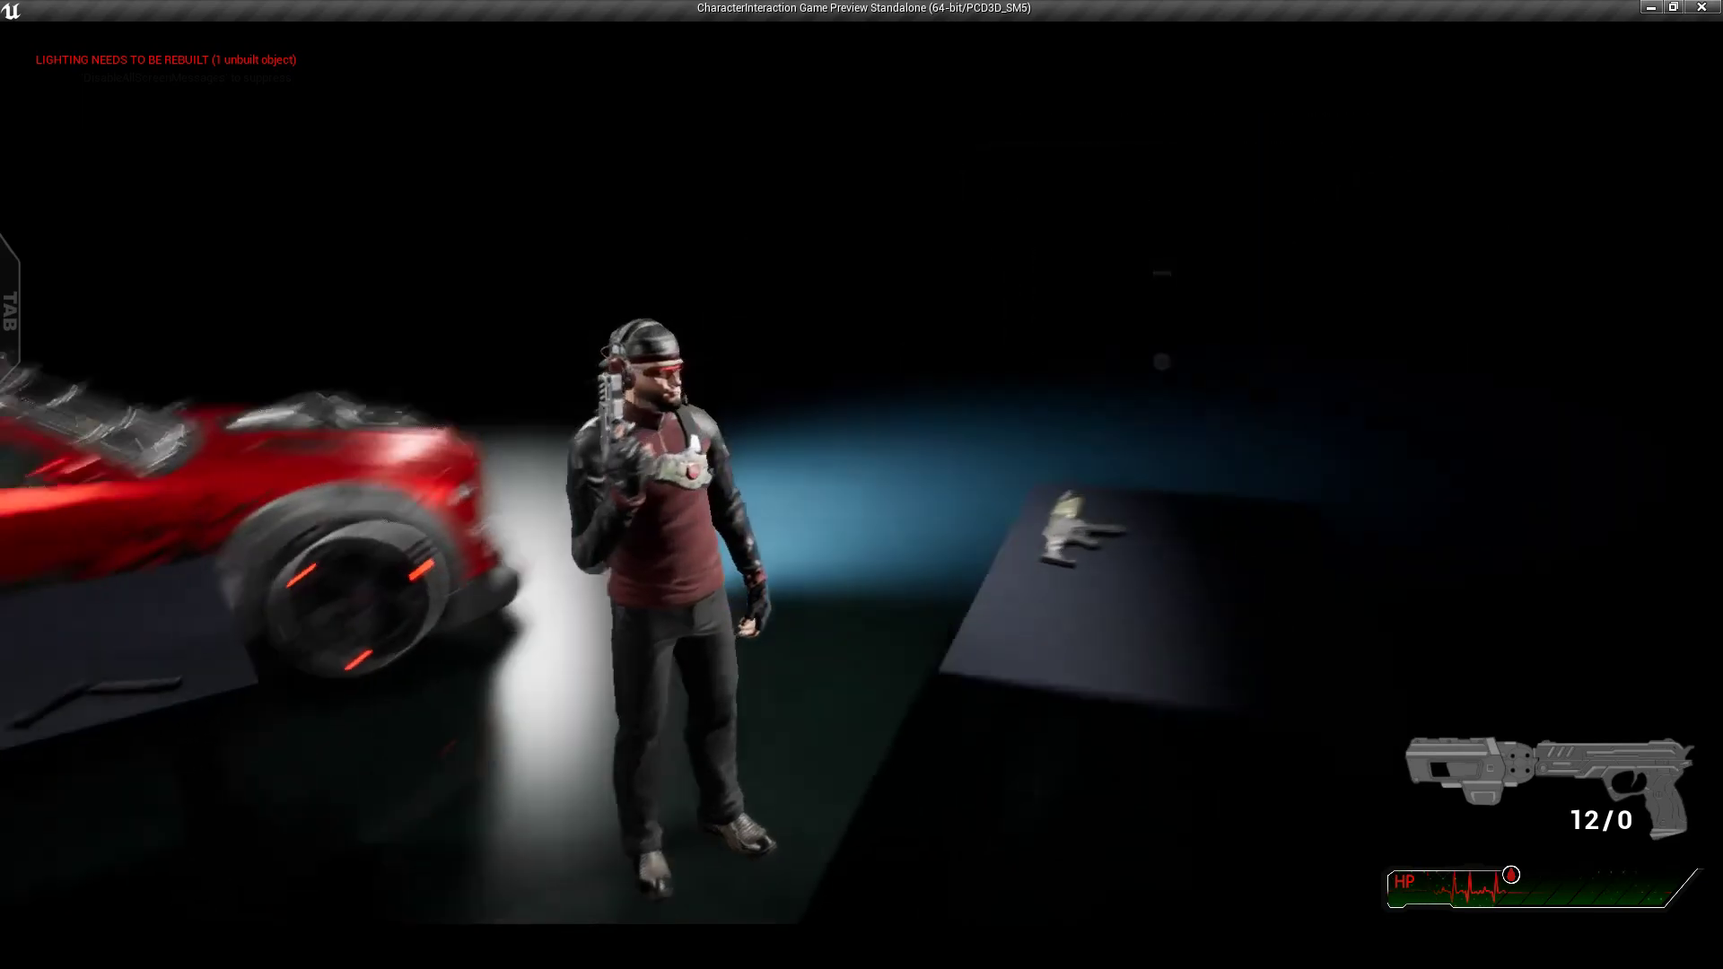
{"action": "key", "text": "w"}
{"action": "key", "text": "s"}
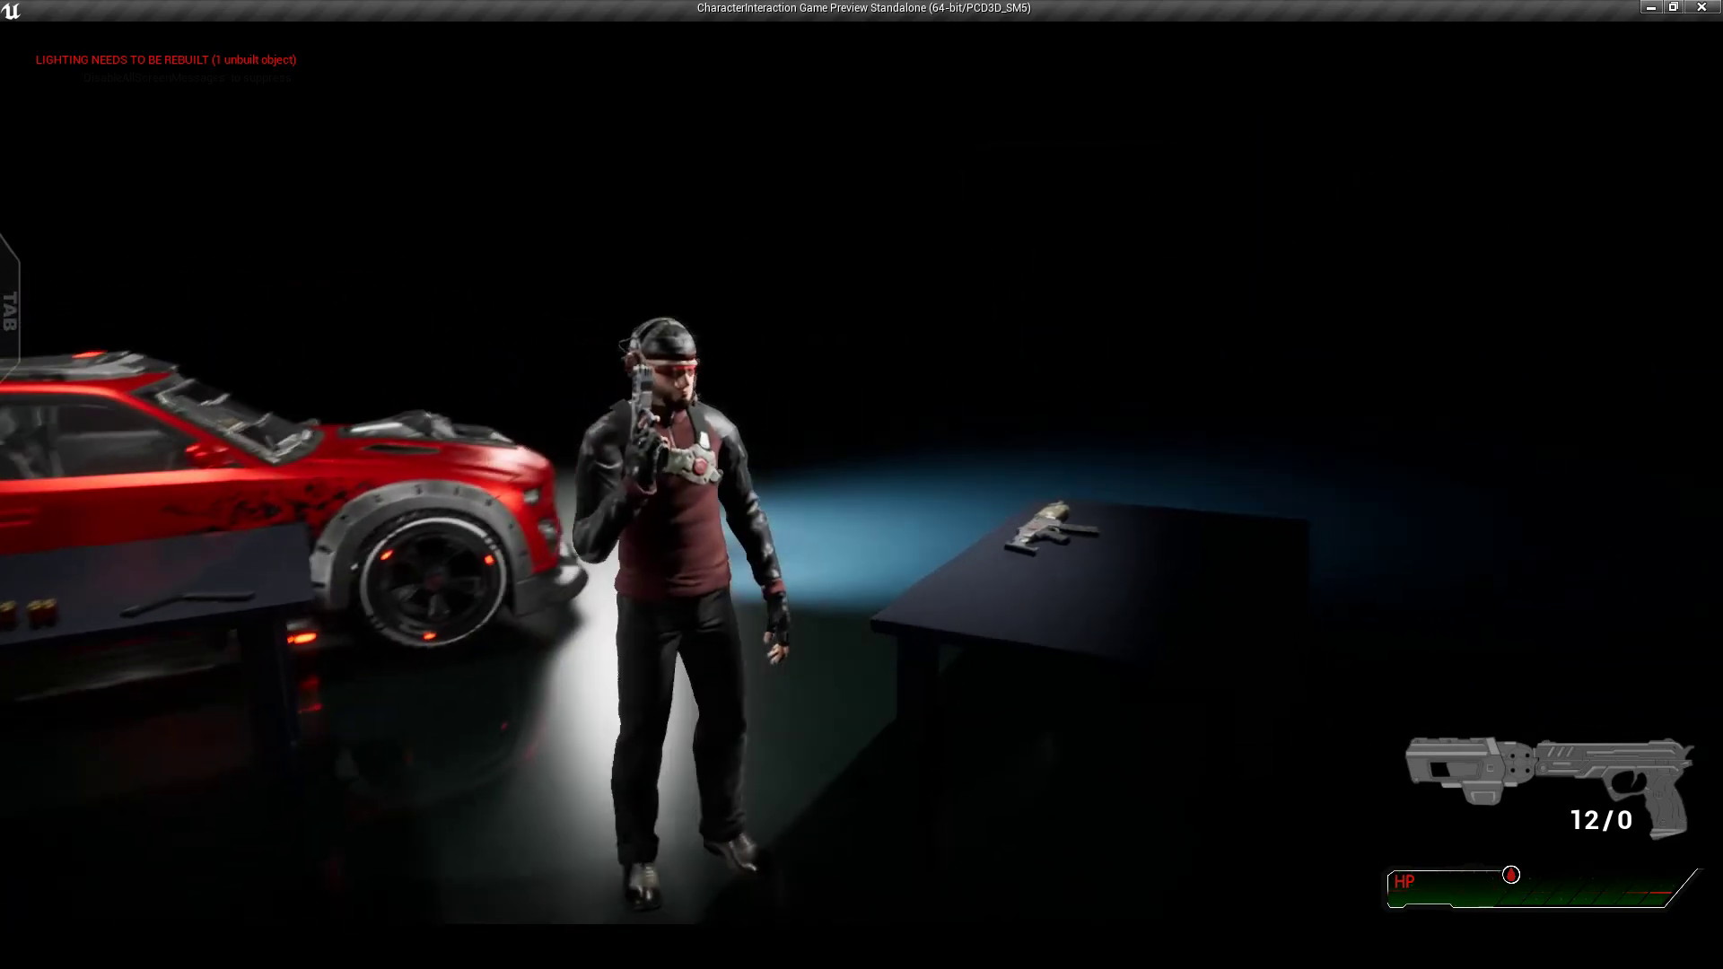